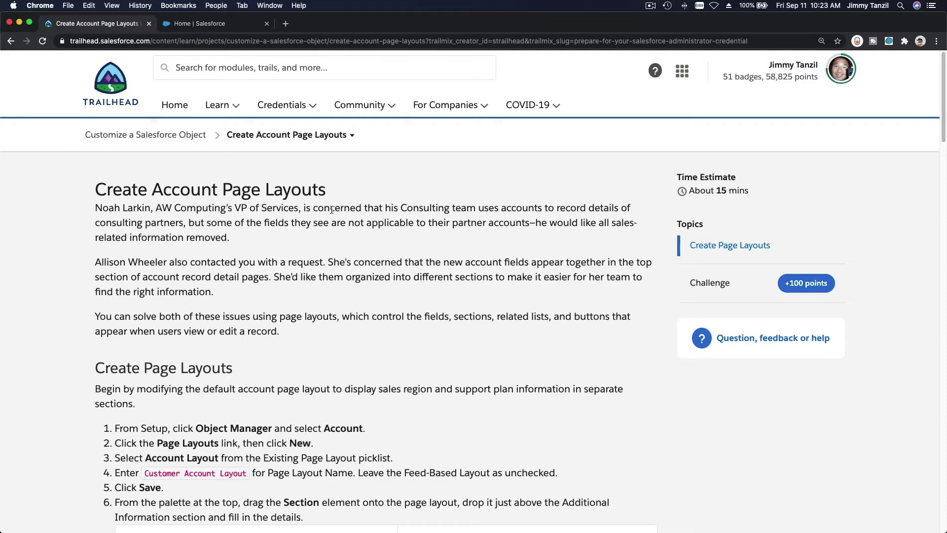
Copy the layout name 'Customer Account Layout' from step 4 of Trailhead's Create Page Layouts.
scroll(331, 210, down, 10)
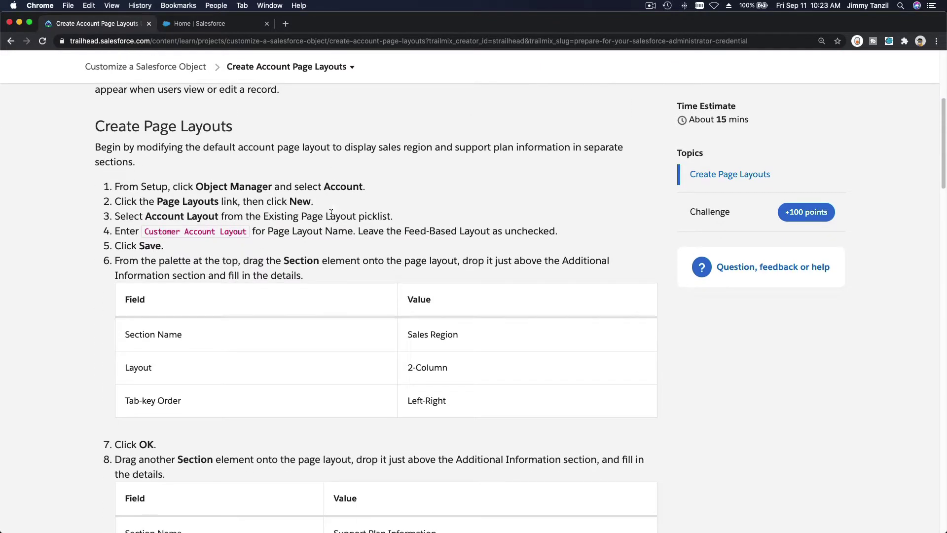
scroll(331, 214, down, 1)
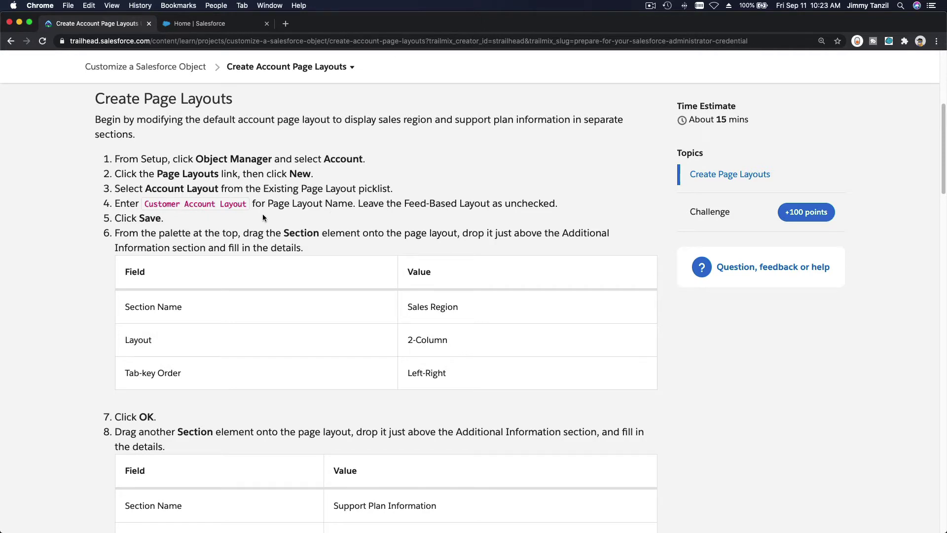
double_click(334, 159)
click(200, 202)
drag(145, 204, 247, 205)
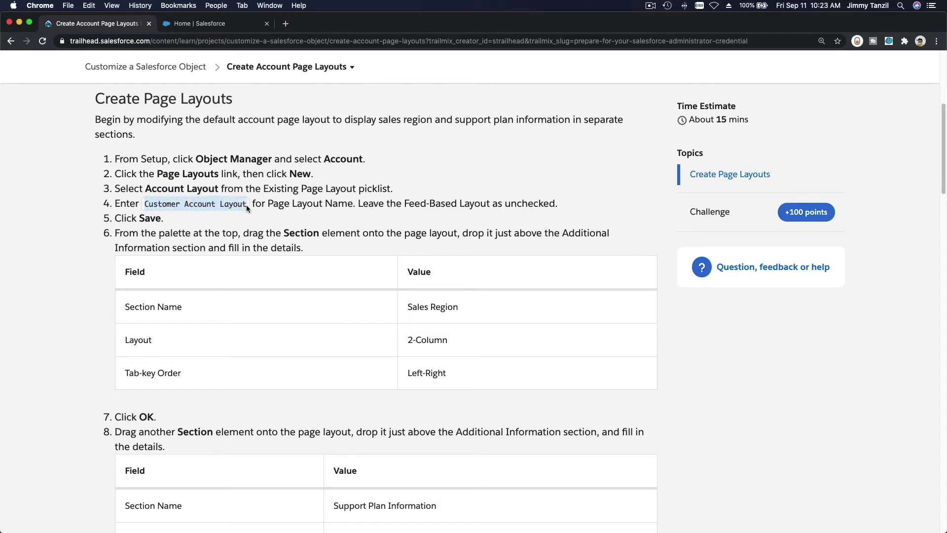
key(super+c)
Under Object Manager > Account > Page Layouts, save a new 'Customer Account Layout' cloned from Account Layout.
click(221, 25)
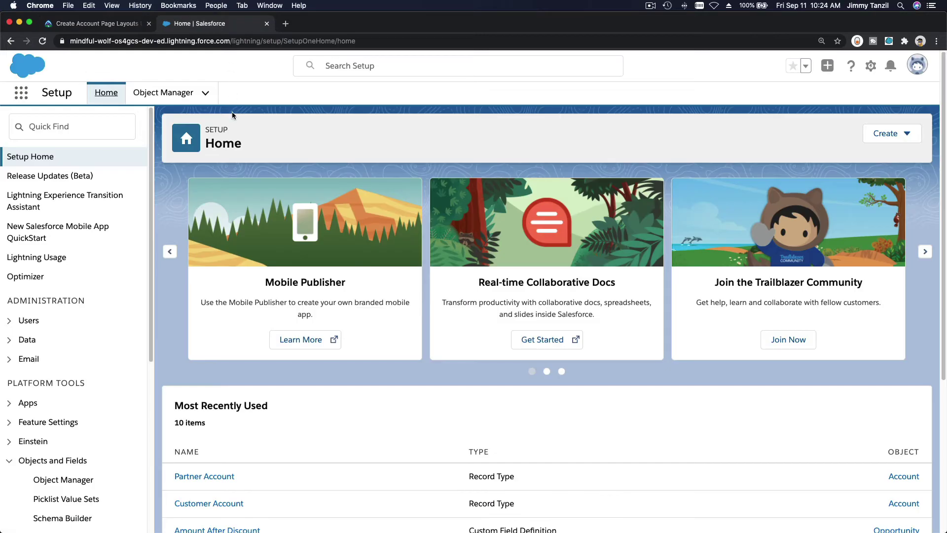
click(165, 92)
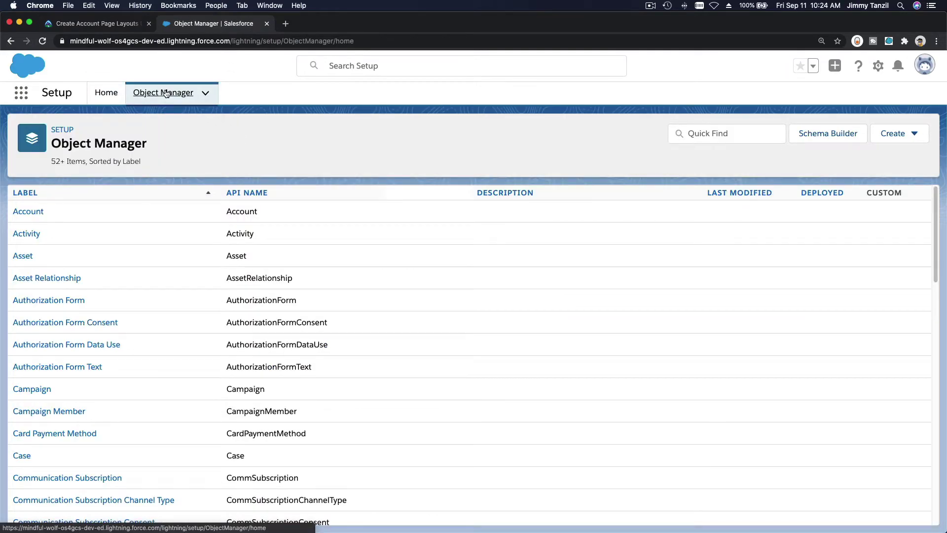
click(28, 212)
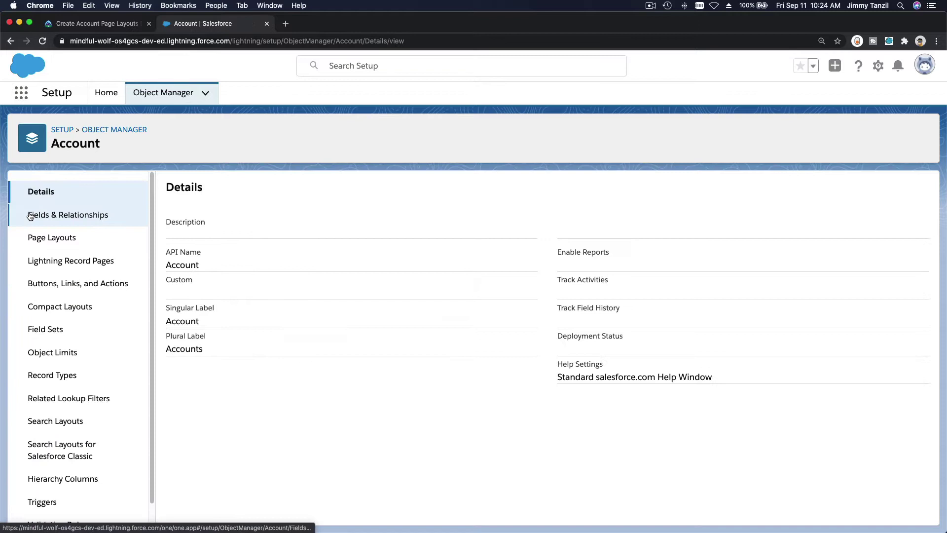
click(65, 238)
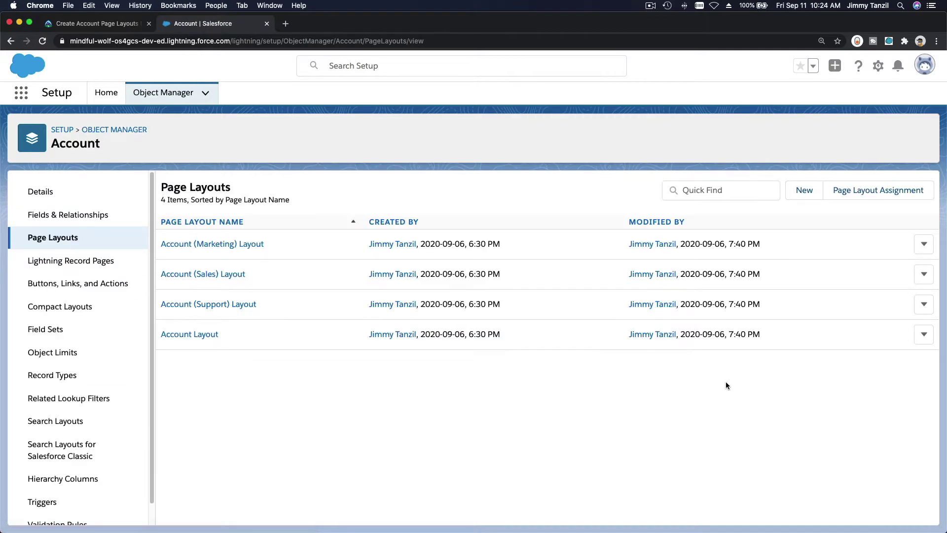
click(805, 190)
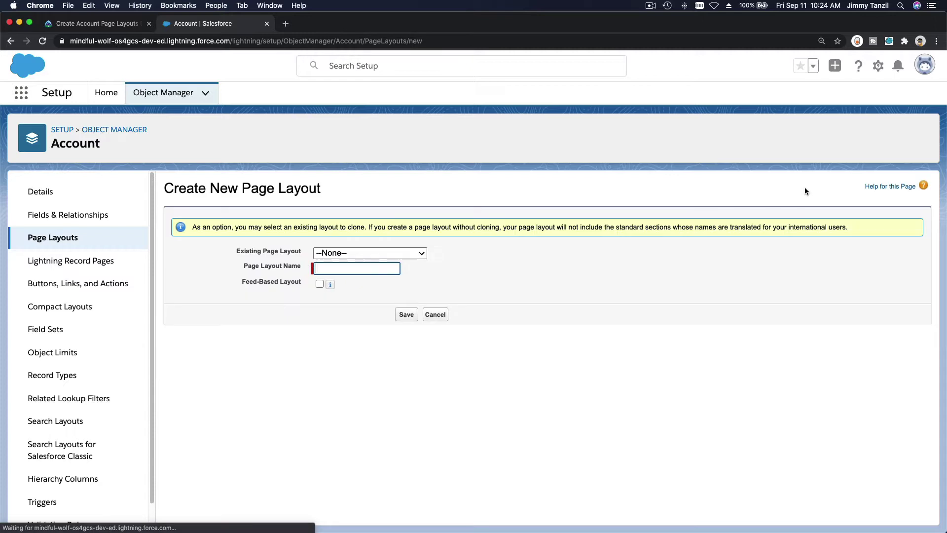
key(super+v)
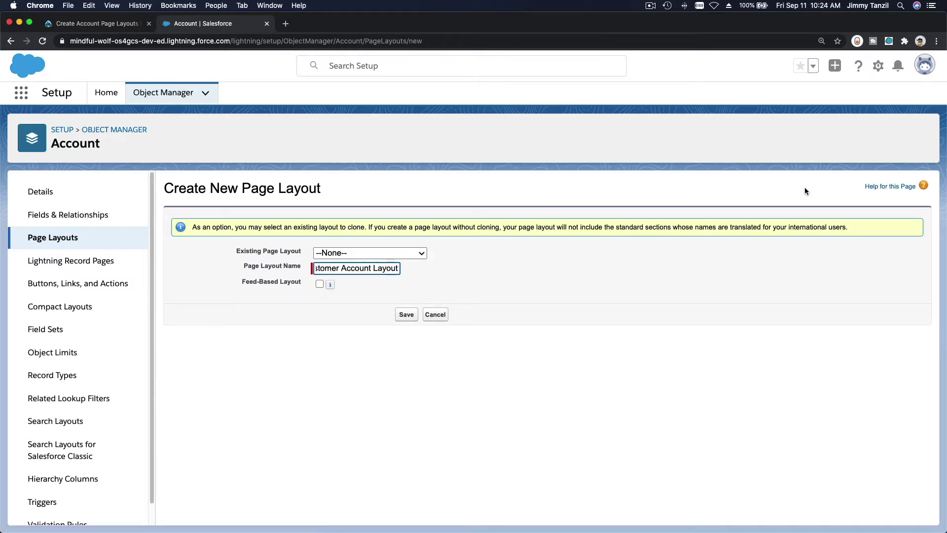
click(416, 254)
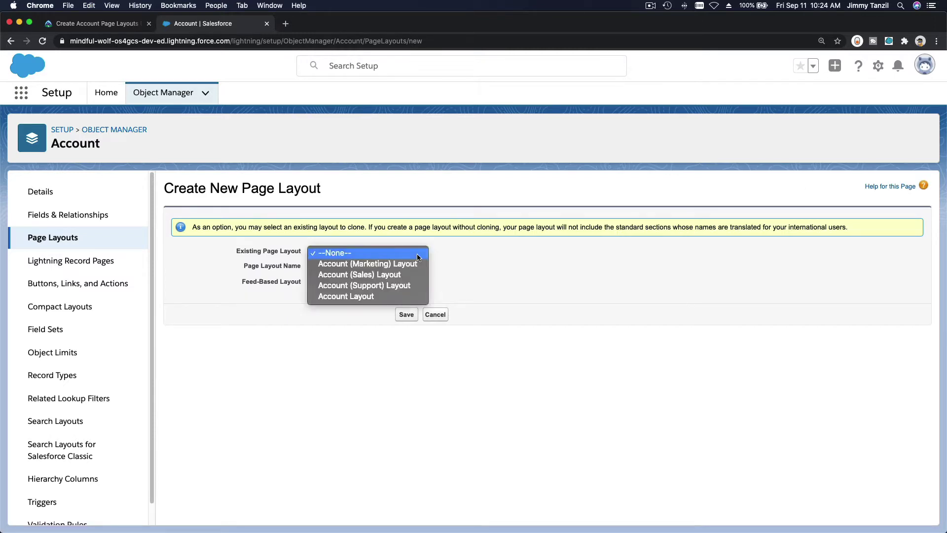
click(413, 296)
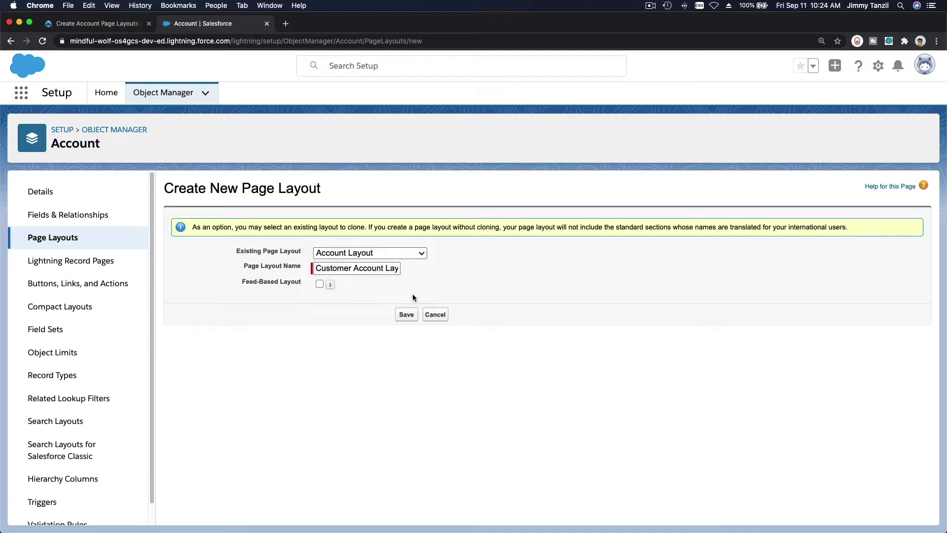
click(408, 316)
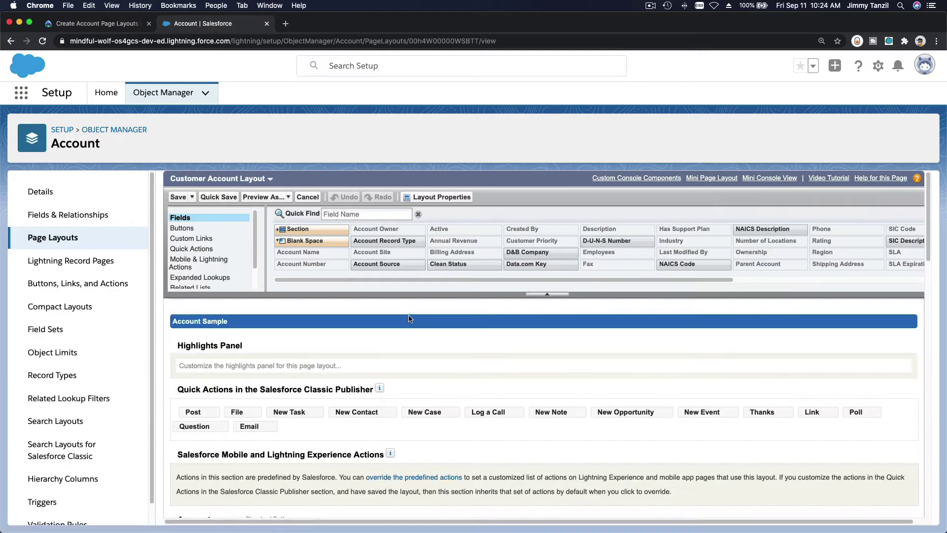
scroll(426, 350, down, 3)
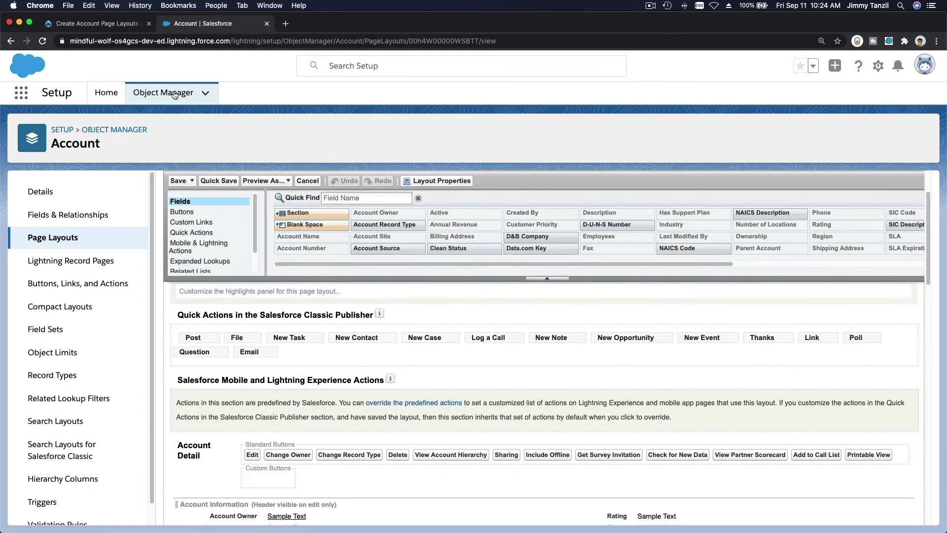
click(96, 23)
Copy the section name 'Sales Region' from step 6's table in Trailhead.
scroll(286, 217, down, 3)
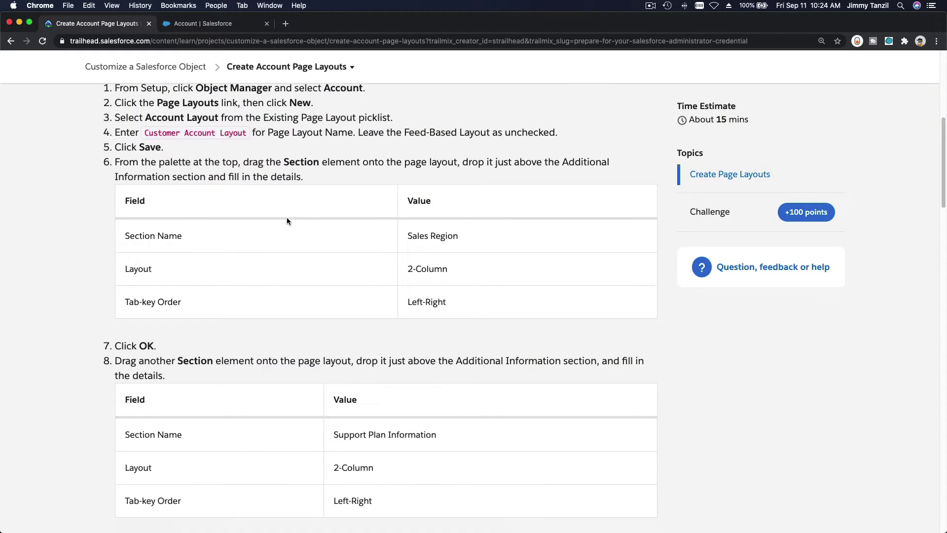
double_click(295, 159)
double_click(572, 163)
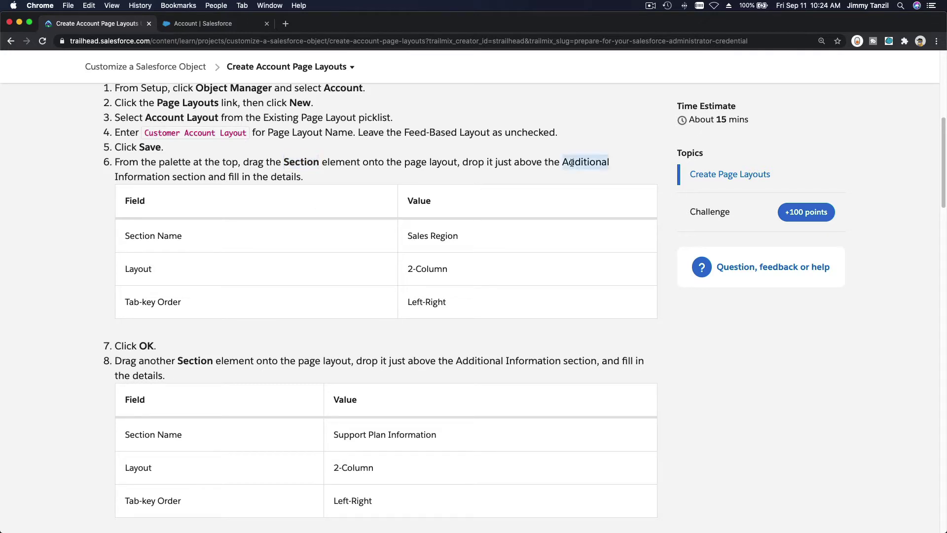
scroll(305, 248, down, 2)
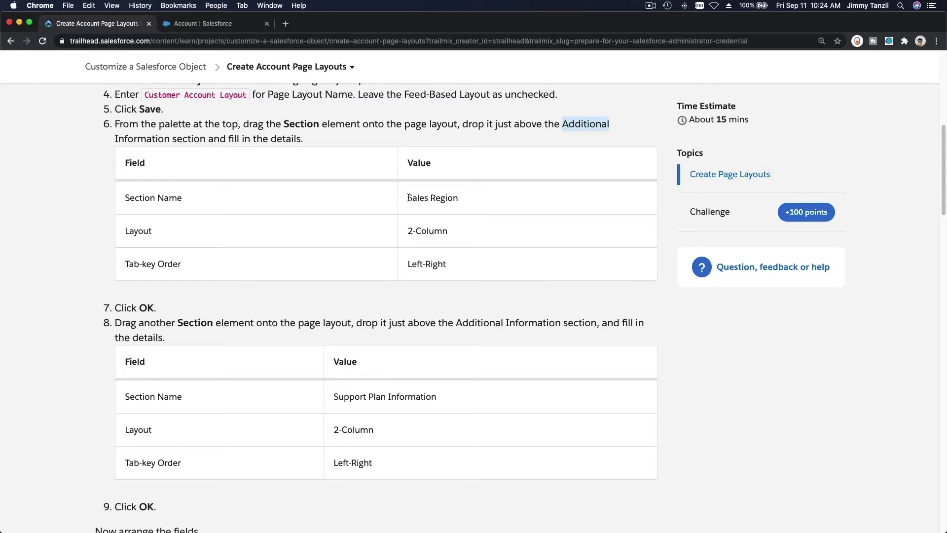
drag(408, 197, 466, 201)
key(super+c)
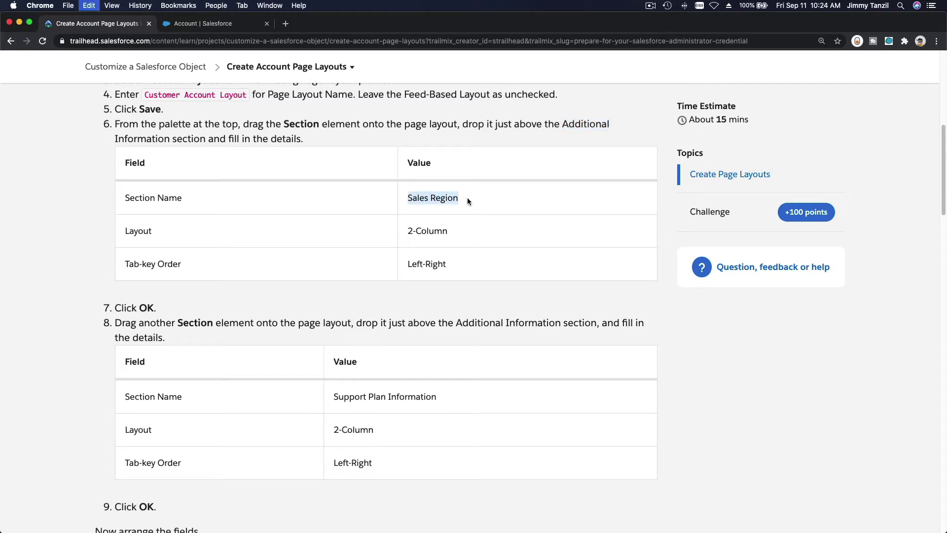
Insert a 2-Column, left-right 'Sales Region' section above Additional Information in Customer Account Layout.
click(193, 23)
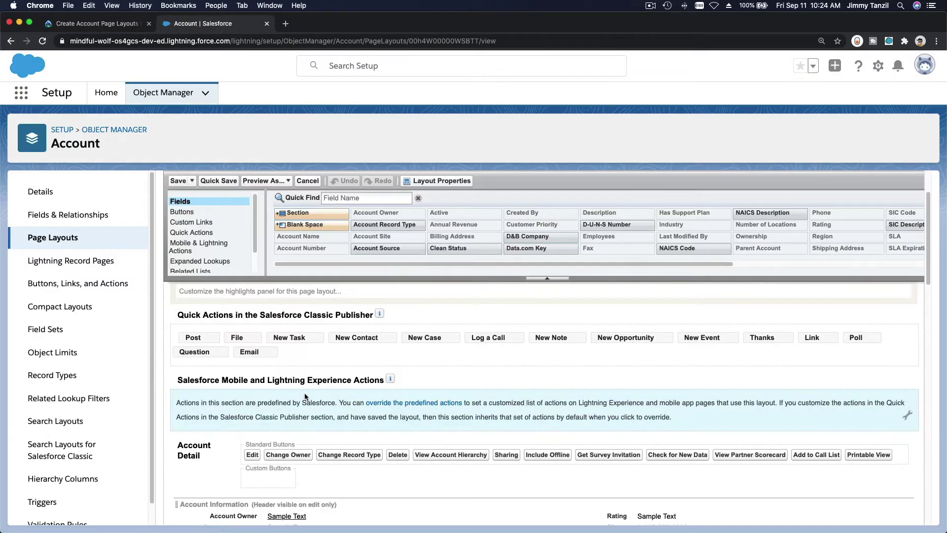
scroll(306, 397, down, 3)
scroll(305, 396, down, 3)
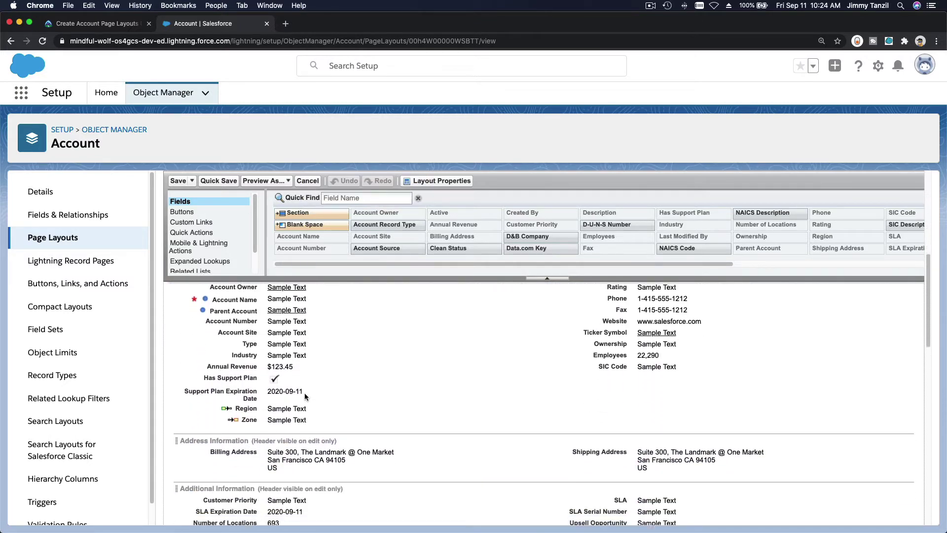
scroll(305, 396, down, 2)
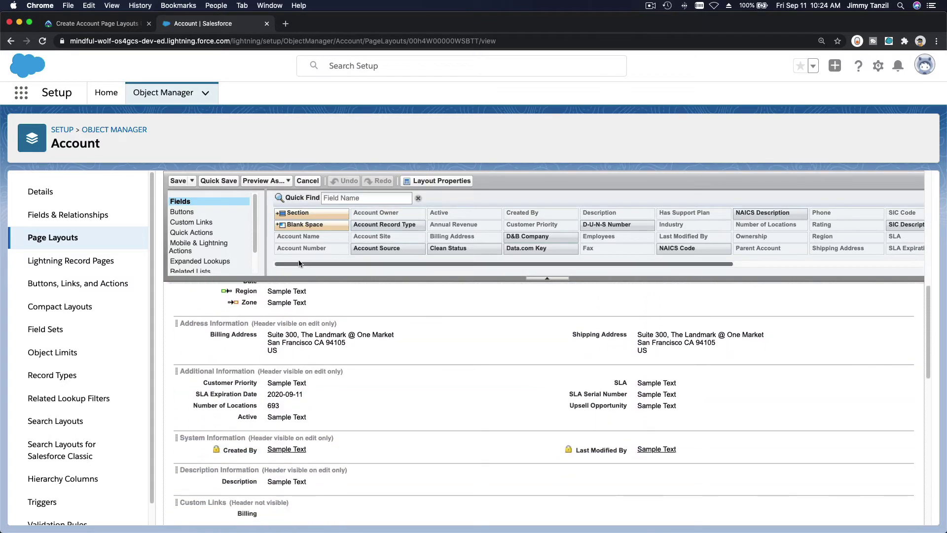
drag(297, 215, 308, 309)
triple_click(563, 302)
text(Sales Region)
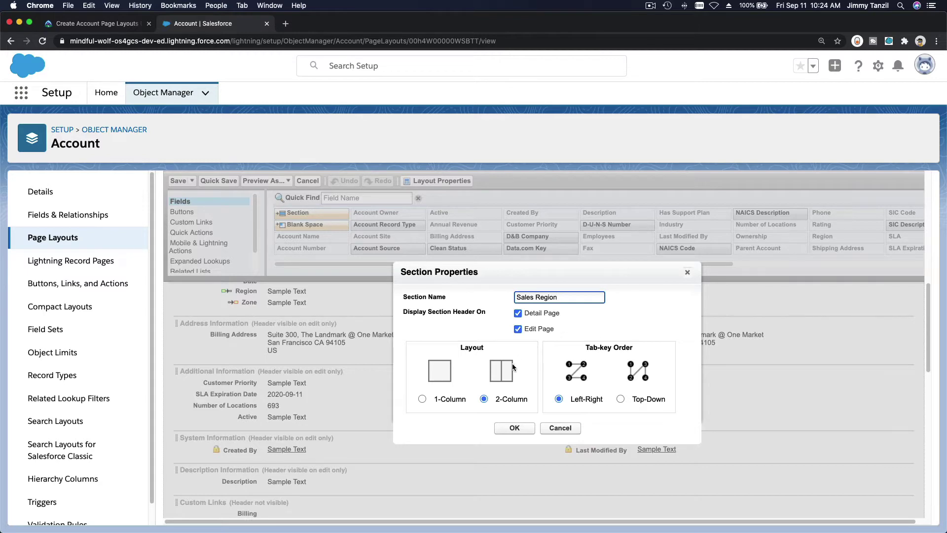
click(517, 428)
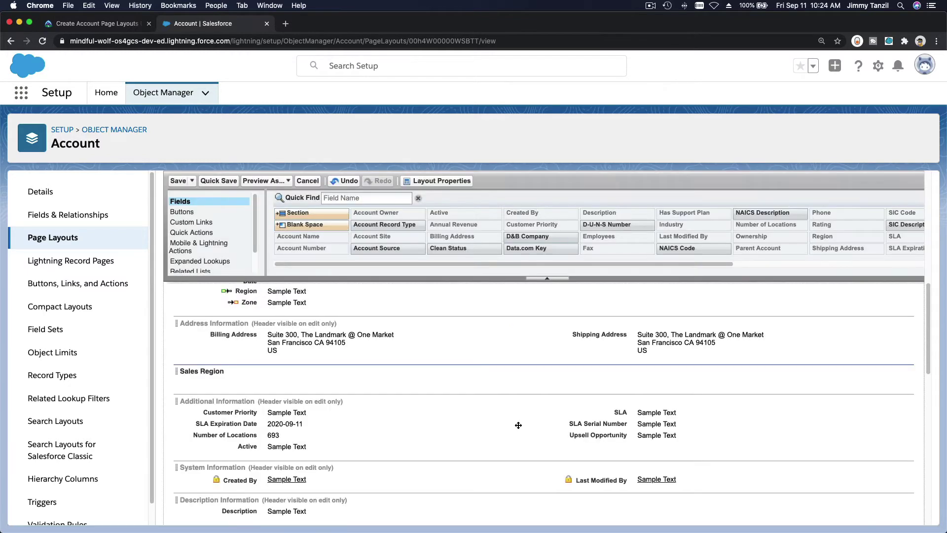
click(113, 28)
click(289, 299)
Select 'Support Plan Information' in Trailhead step 8, then return to the layout editor.
scroll(289, 299, down, 5)
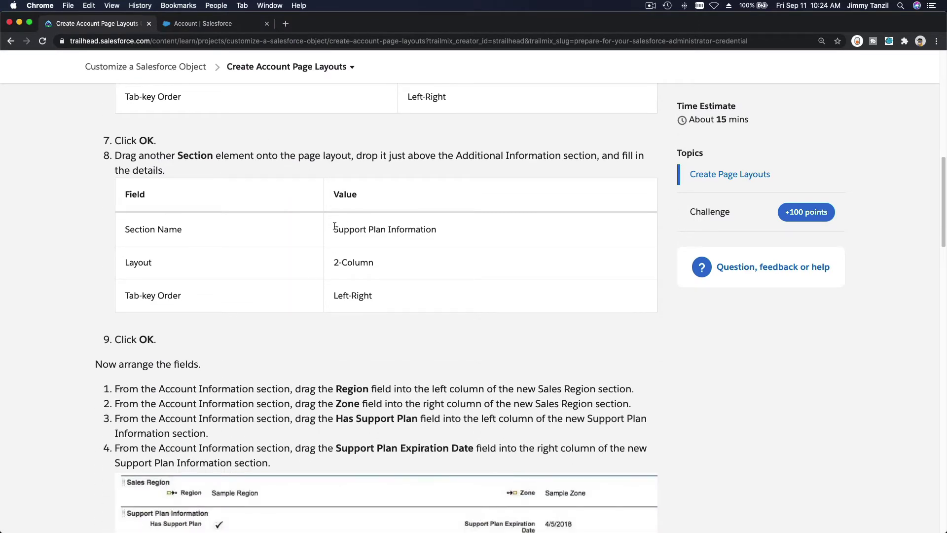
drag(334, 227, 420, 227)
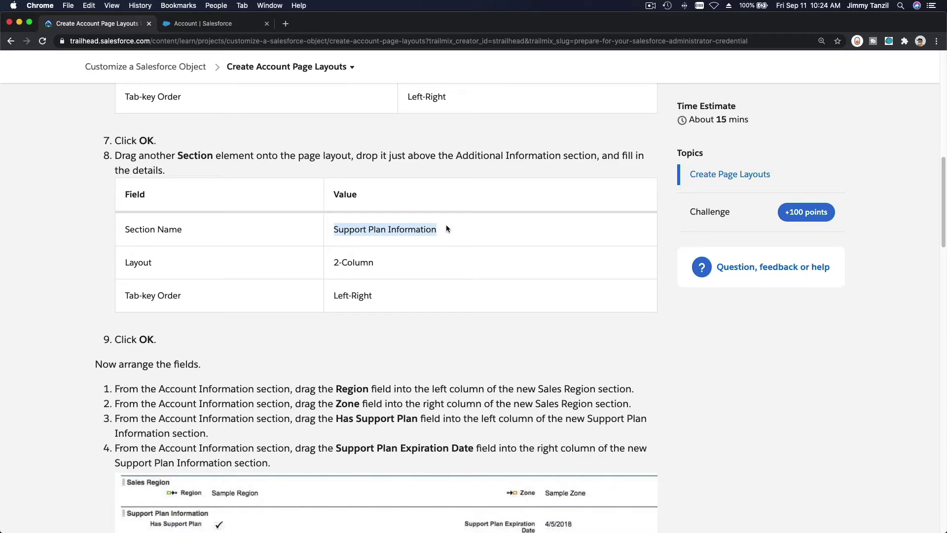
click(190, 23)
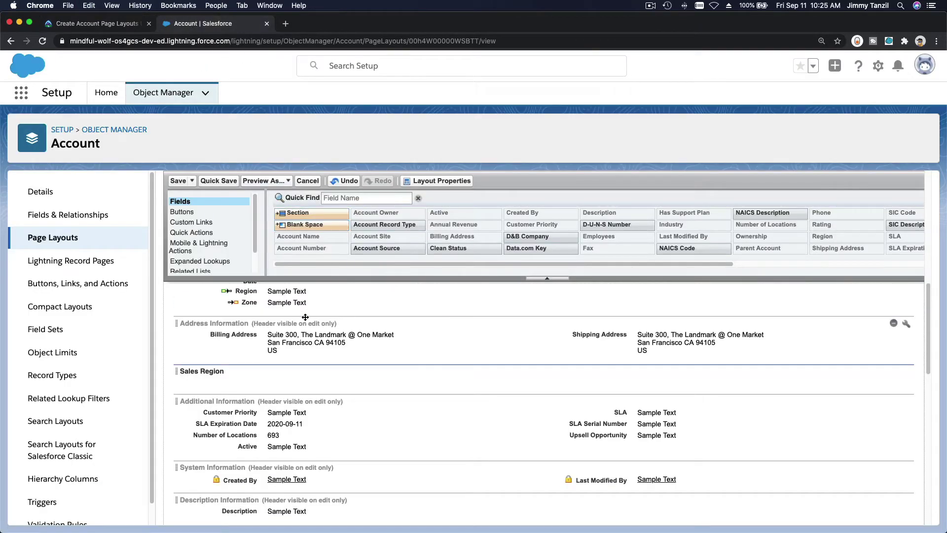
Insert a 2-Column 'Support Plan Information' section directly below Sales Region.
scroll(306, 317, down, 3)
scroll(305, 317, up, 2)
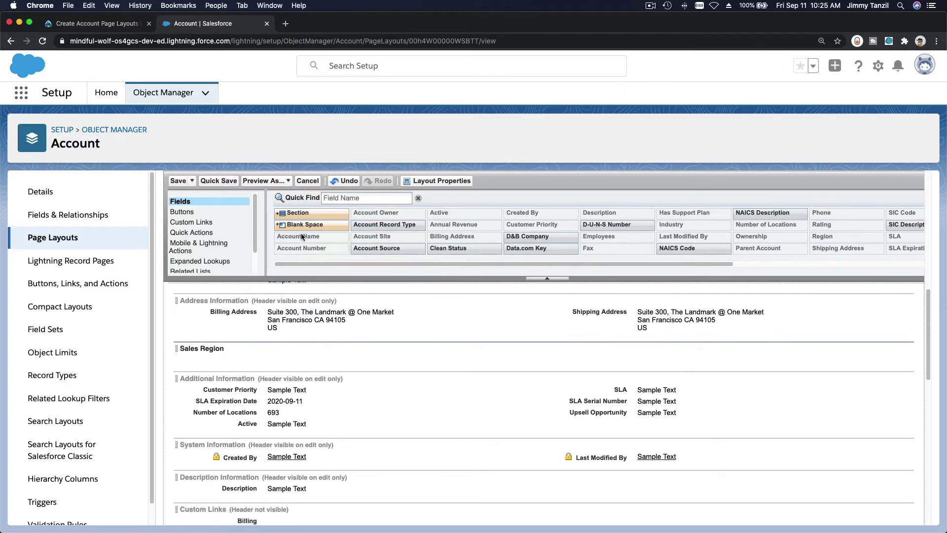
drag(299, 214, 301, 362)
key(super+a)
text(Support Plan Information)
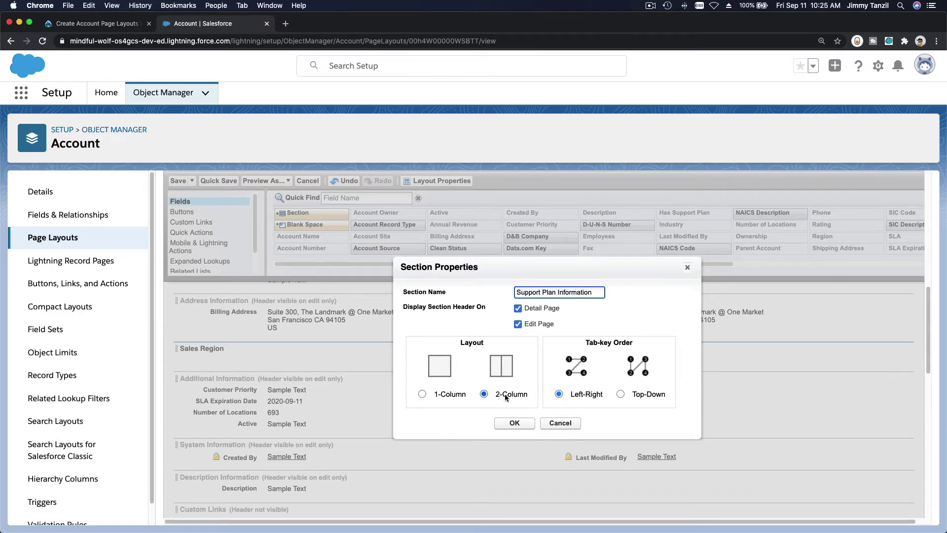
click(115, 25)
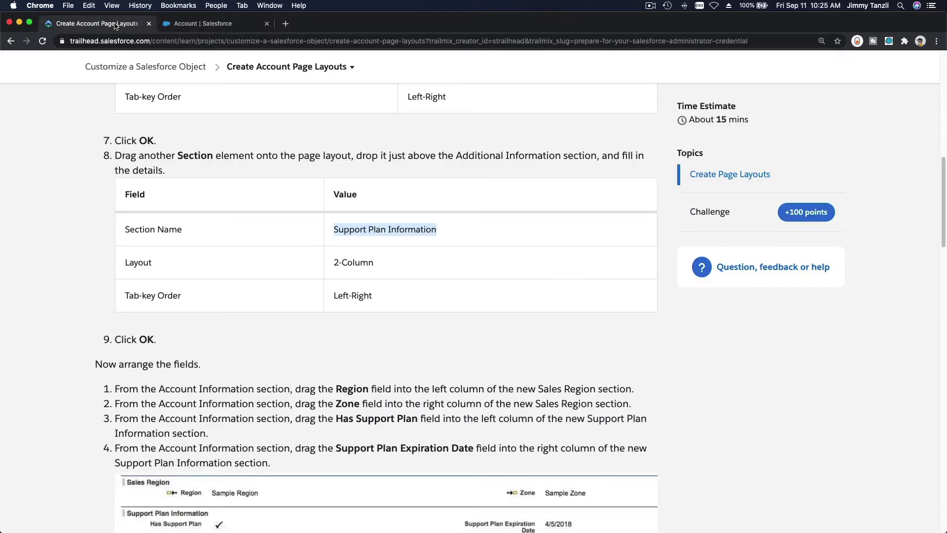
click(224, 24)
click(514, 423)
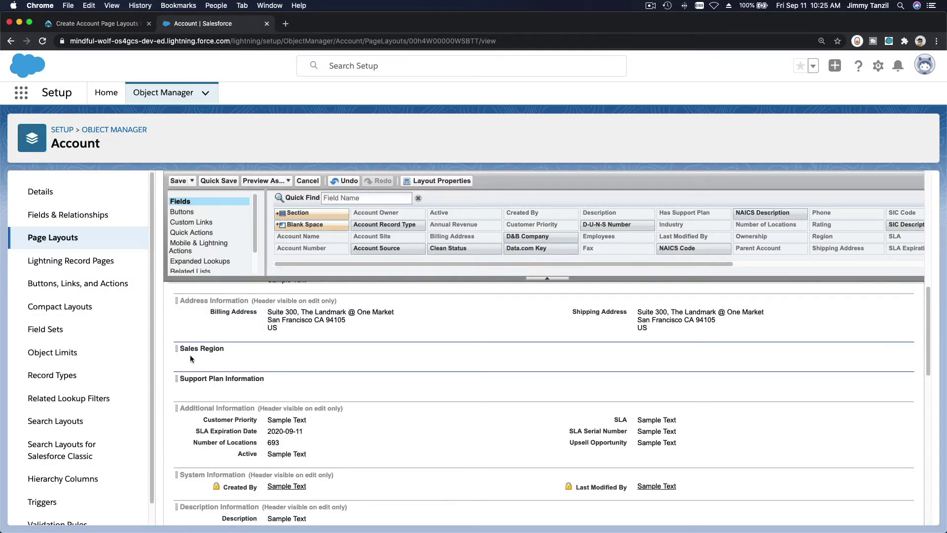
click(91, 30)
Read Trailhead's 'Now arrange the fields' steps, then go back to the Salesforce layout editor.
scroll(415, 336, down, 5)
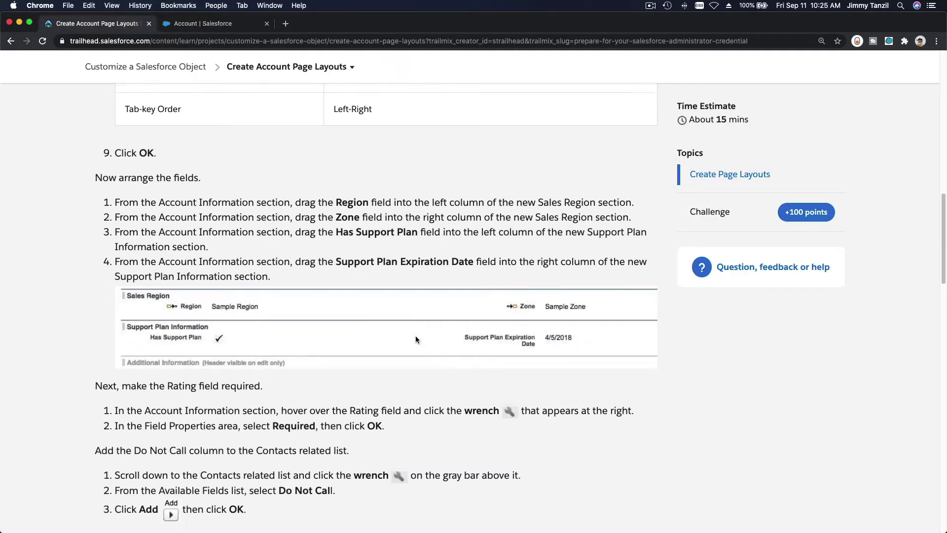
scroll(251, 216, down, 1)
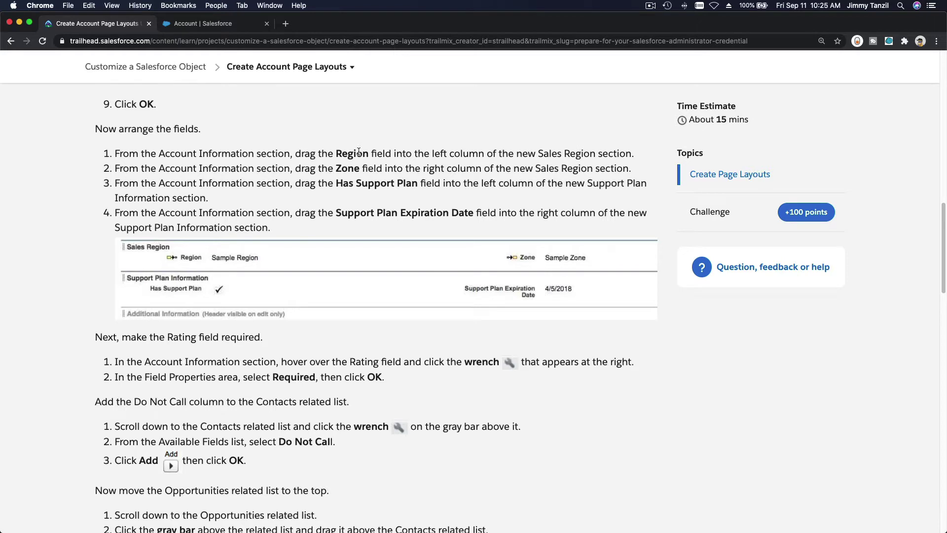
click(205, 27)
Search fields for 'Reg' and place Region left and Zone right in Sales Region.
click(346, 197)
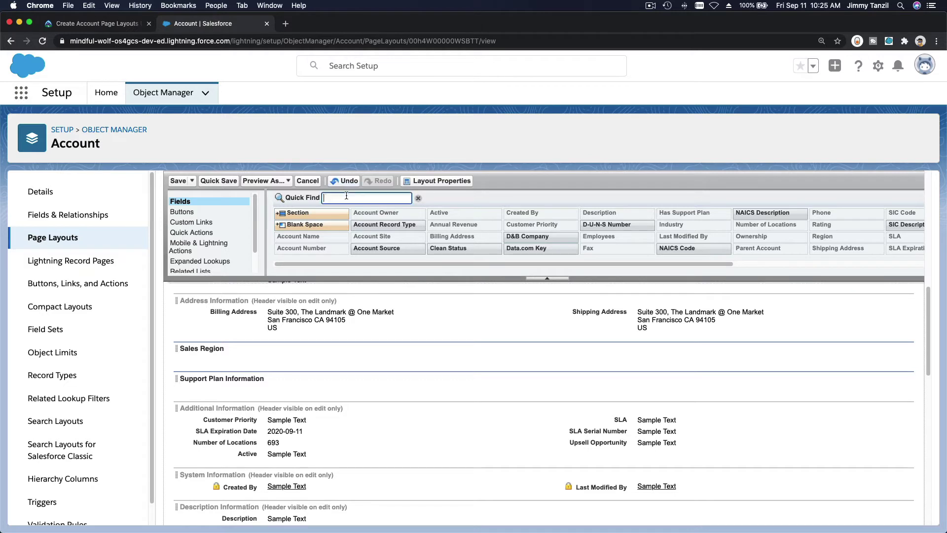
text(Reg)
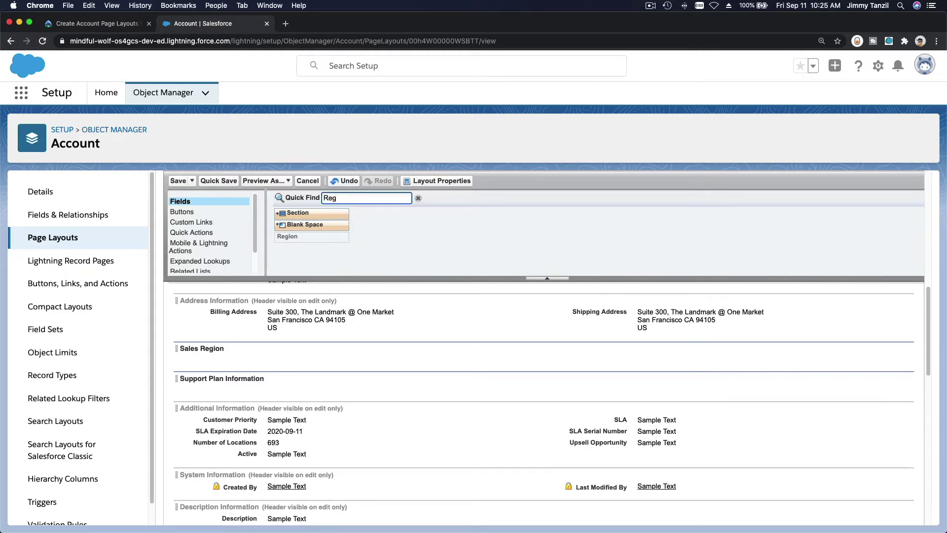
scroll(348, 331, down, 3)
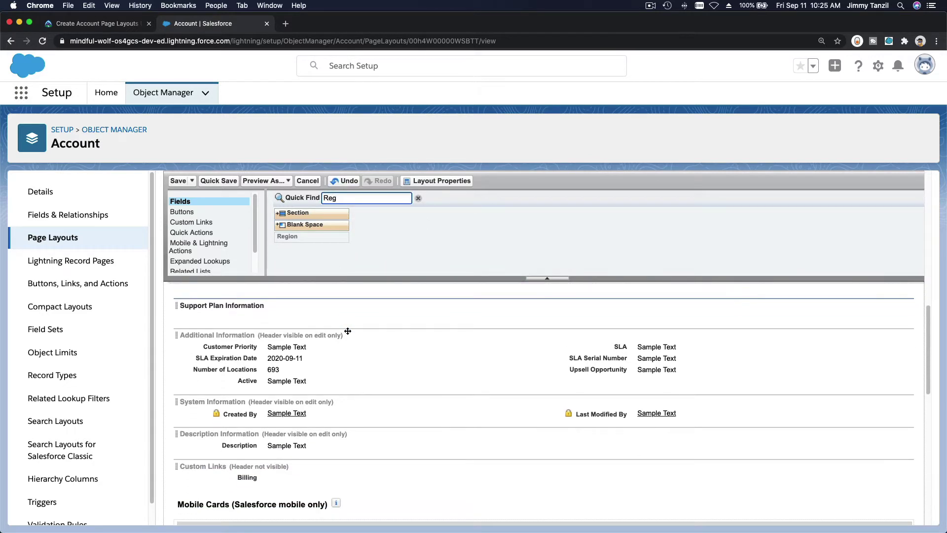
scroll(348, 331, up, 6)
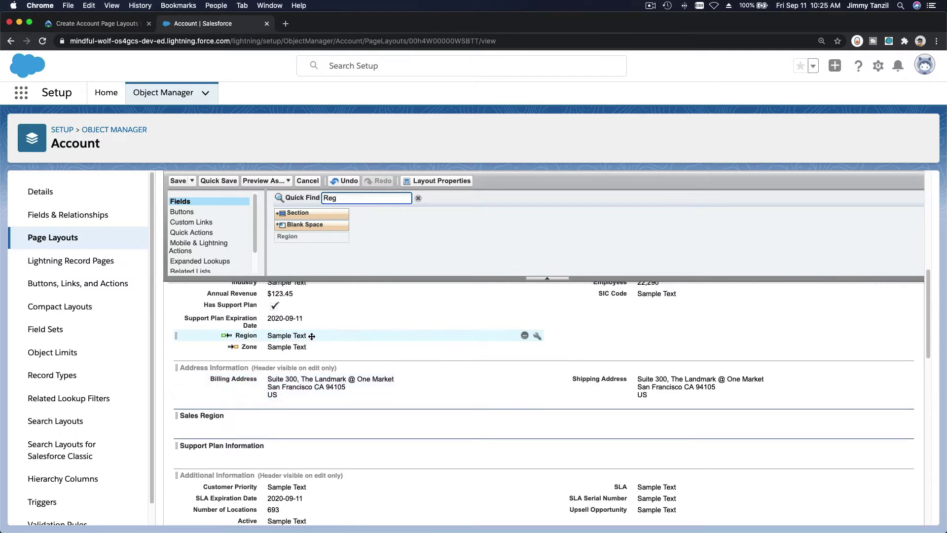
drag(277, 336, 290, 416)
drag(295, 336, 667, 403)
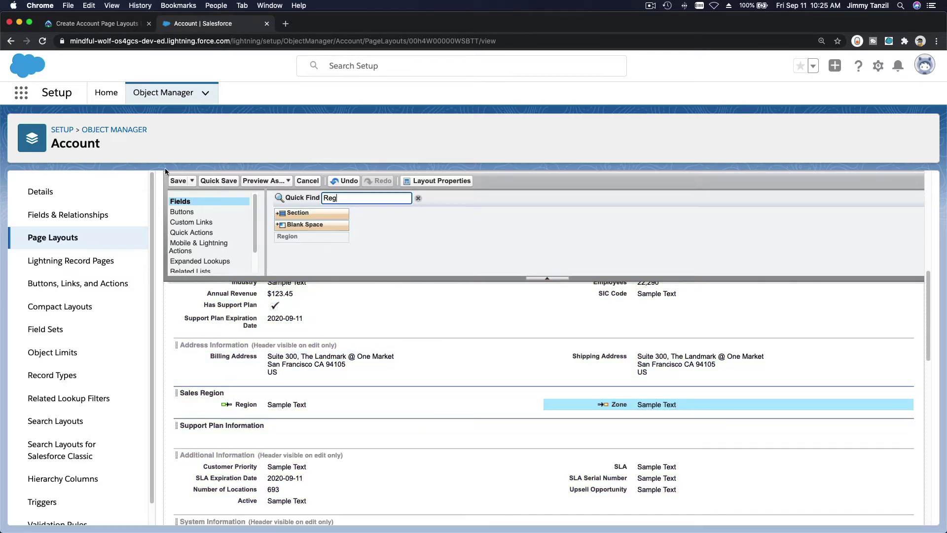
click(99, 23)
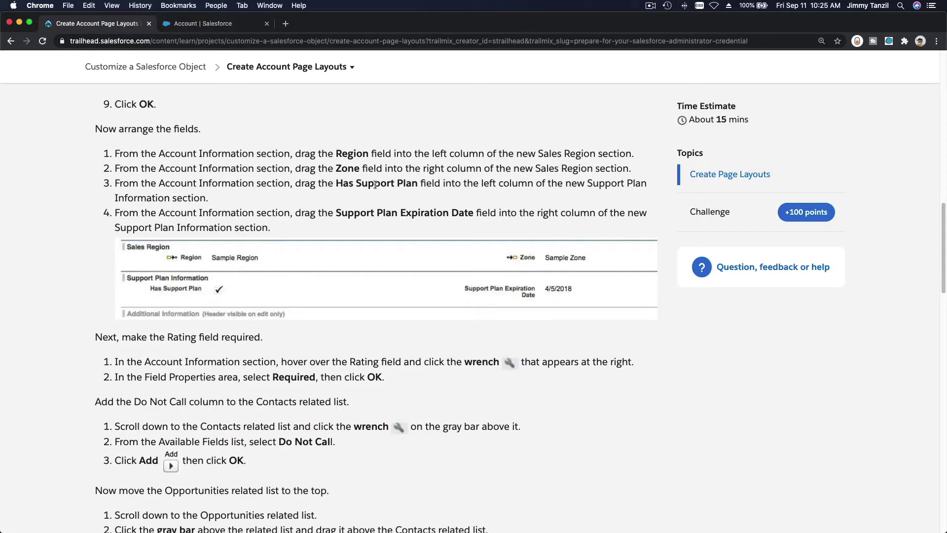
Place Has Support Plan left and Support Plan Expiration Date right in Support Plan Information.
click(203, 23)
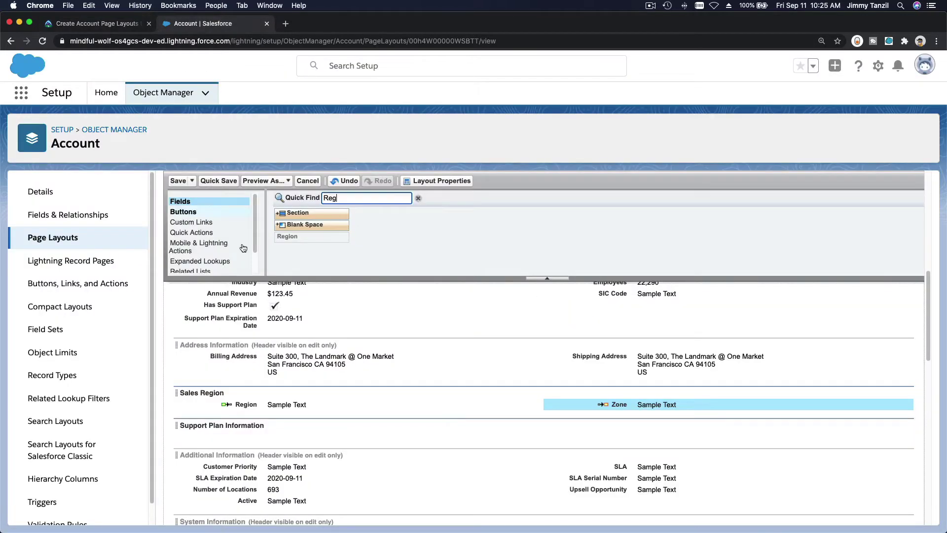
double_click(351, 197)
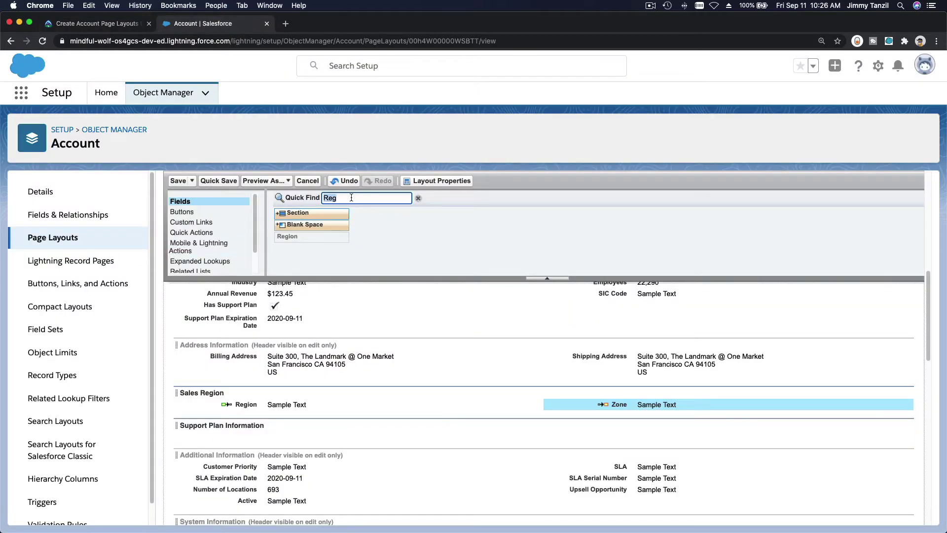
drag(236, 305, 352, 430)
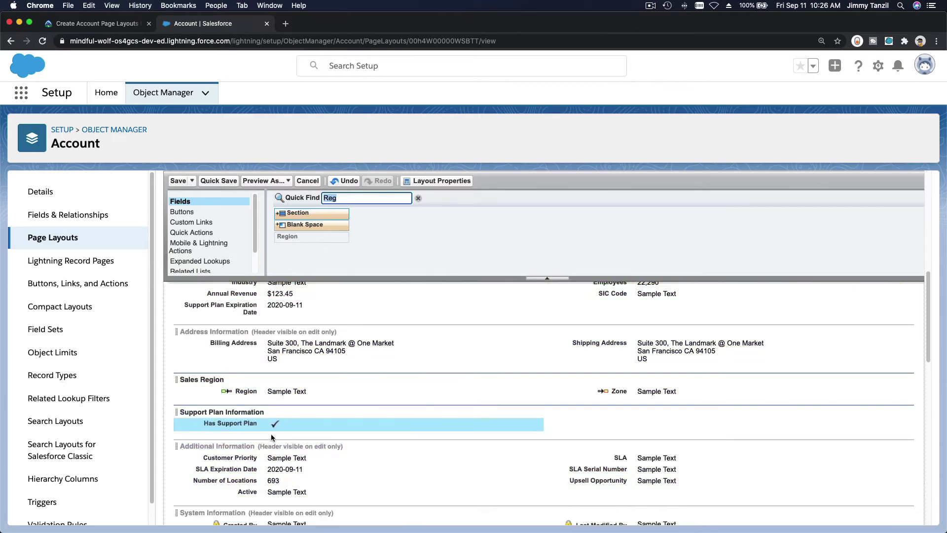
click(89, 26)
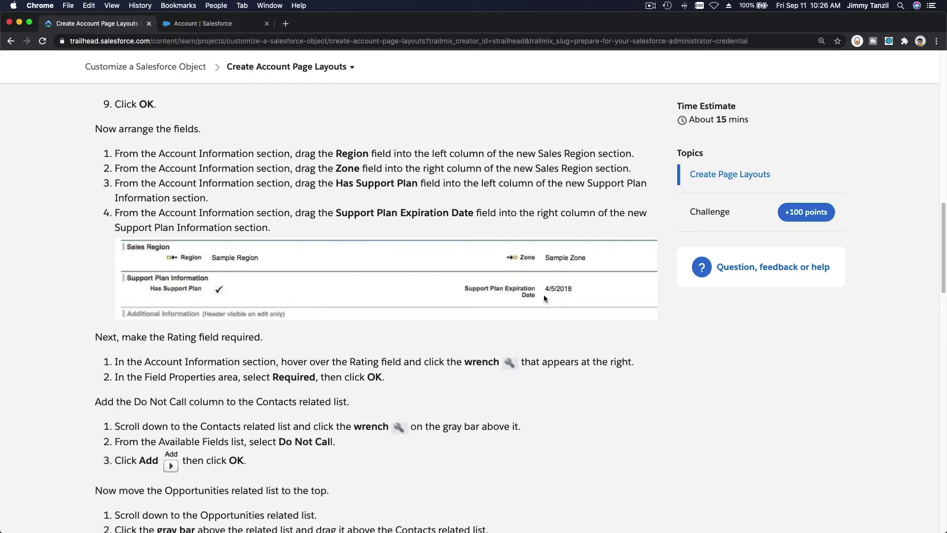
click(222, 24)
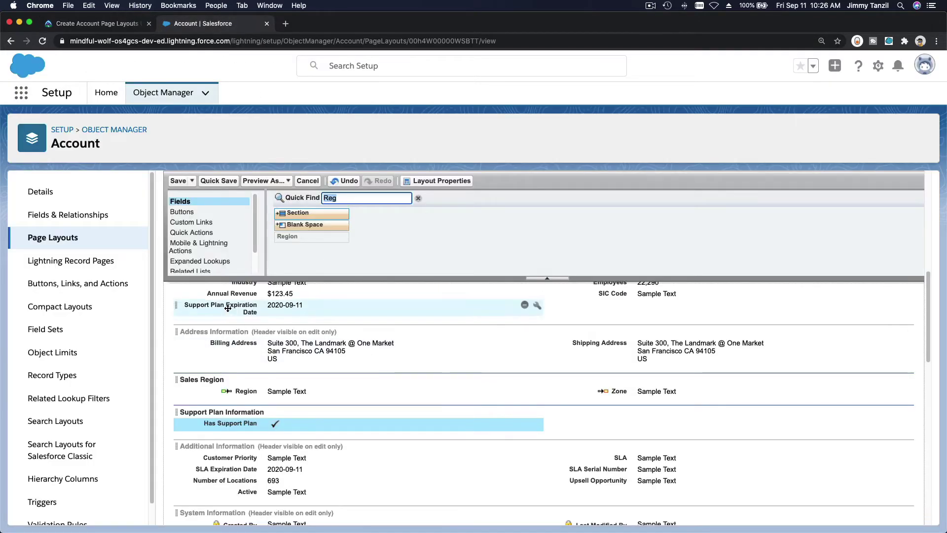
drag(227, 306, 602, 420)
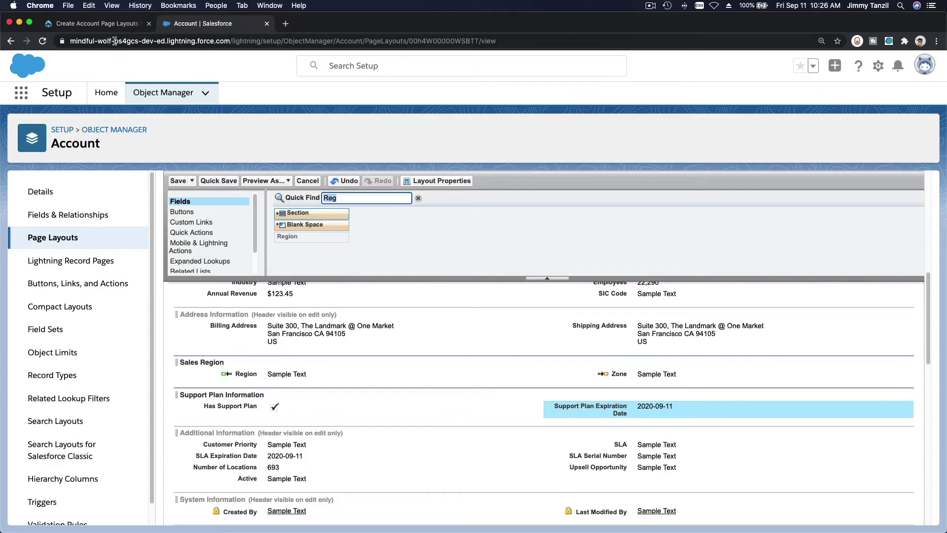
click(120, 25)
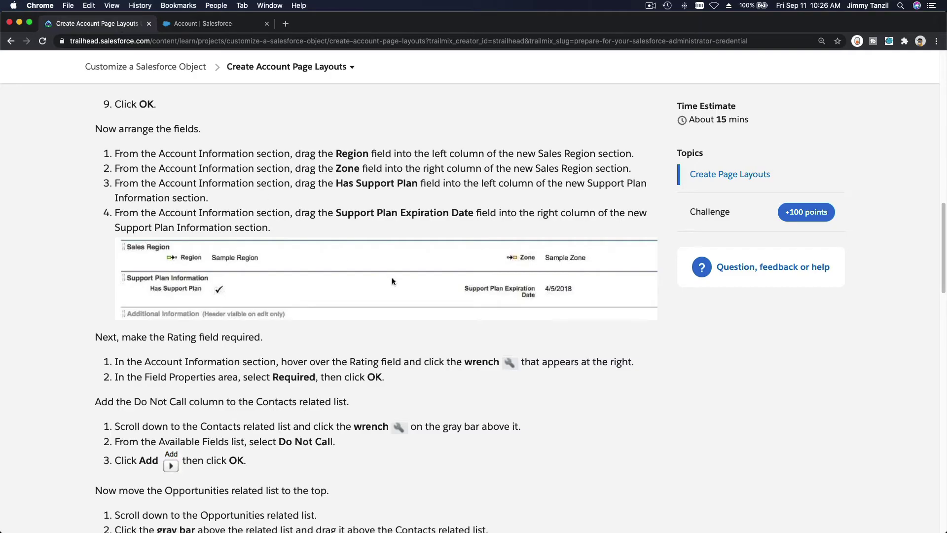
scroll(393, 281, down, 5)
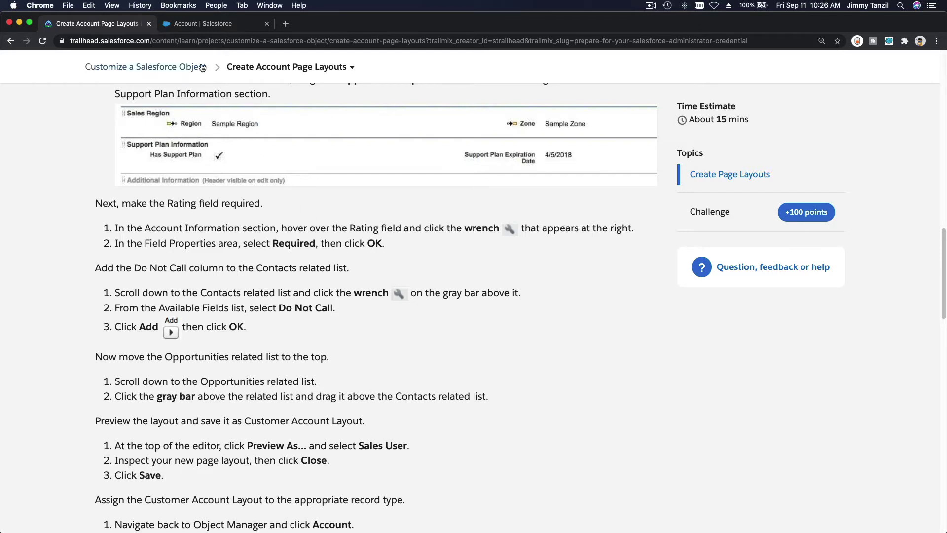
click(198, 24)
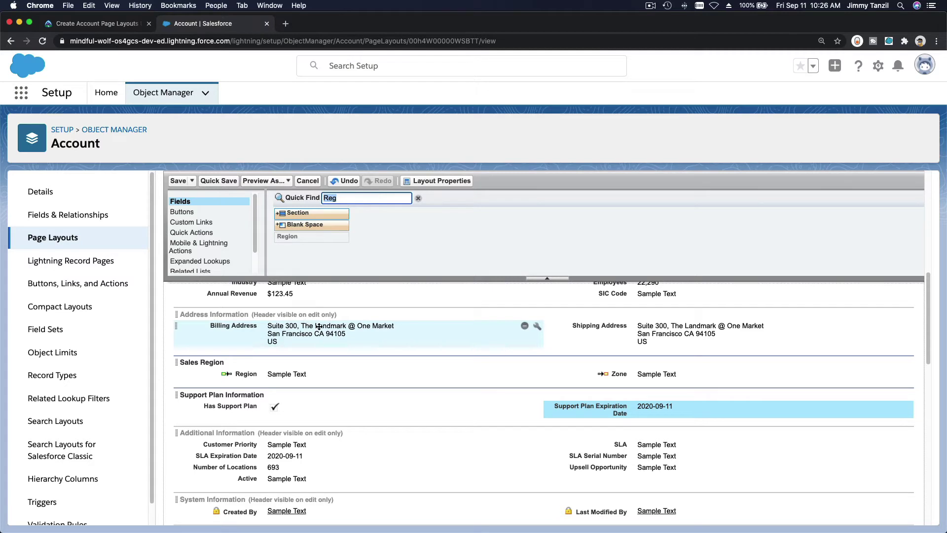
Find the Rating field via 'rati', mark it Required, and Quick Save the layout.
text(rating)
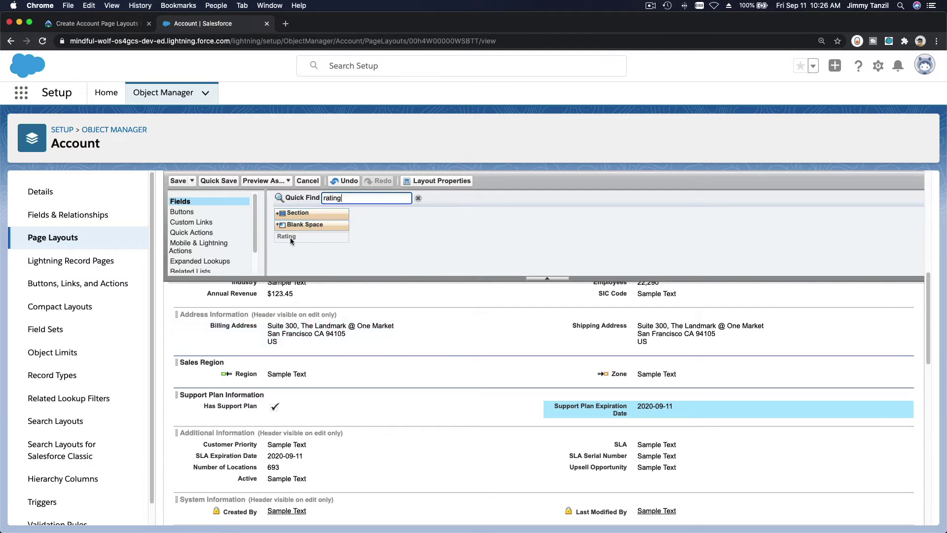
click(290, 238)
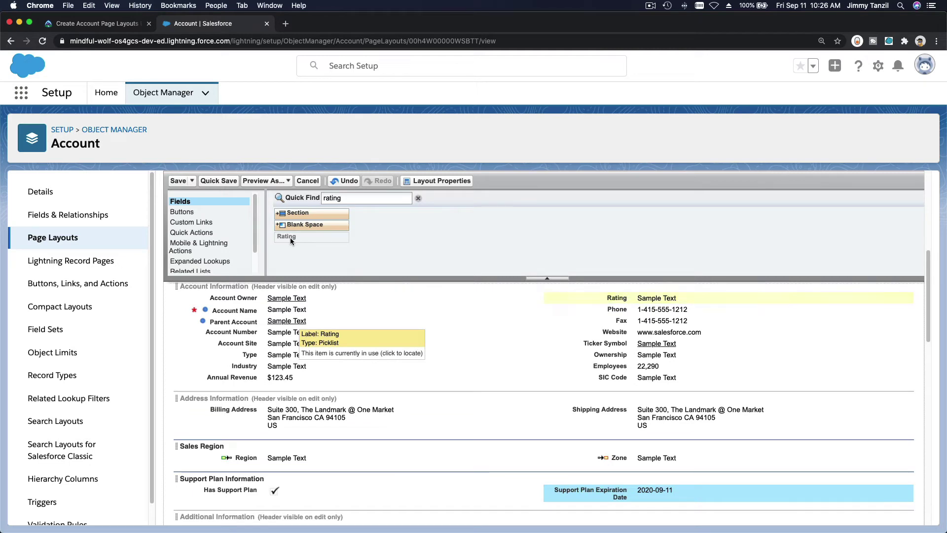
mouse_move(898, 310)
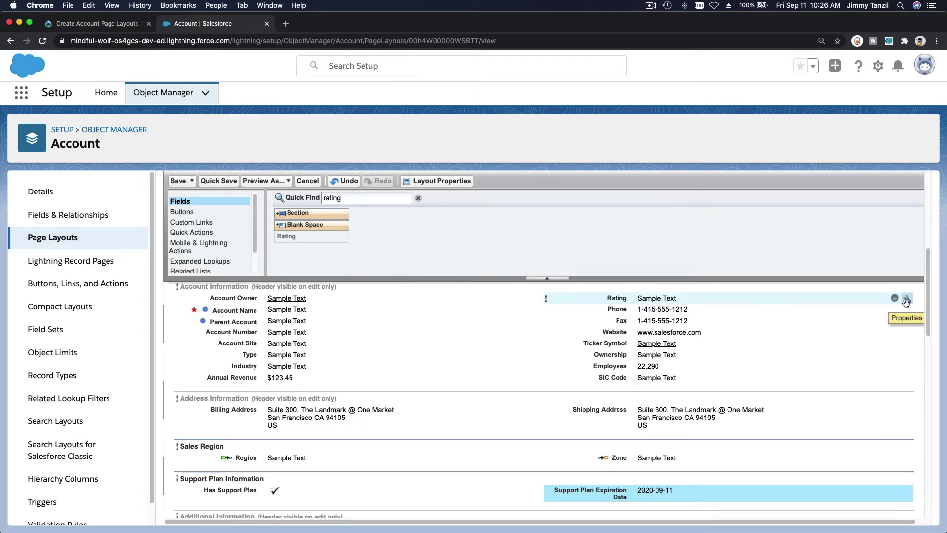
click(906, 300)
click(587, 347)
click(523, 379)
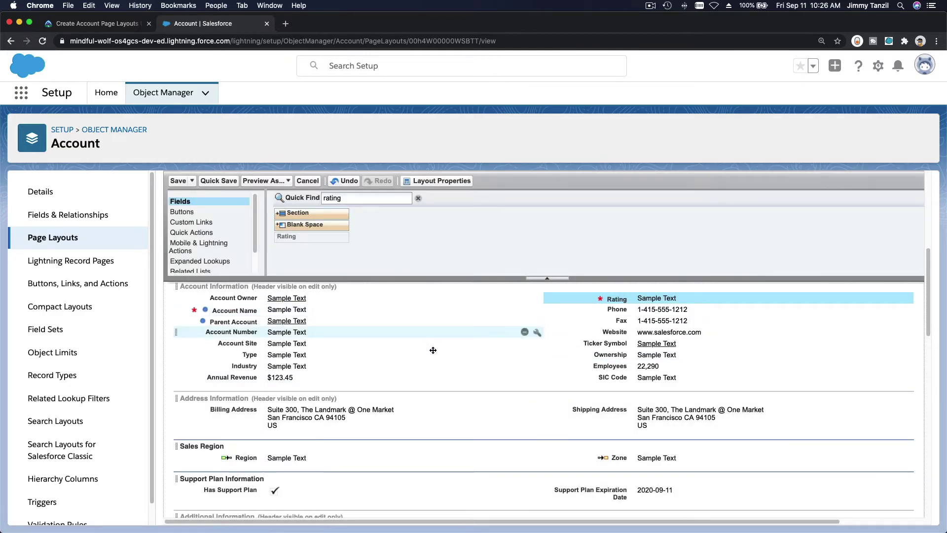
click(218, 182)
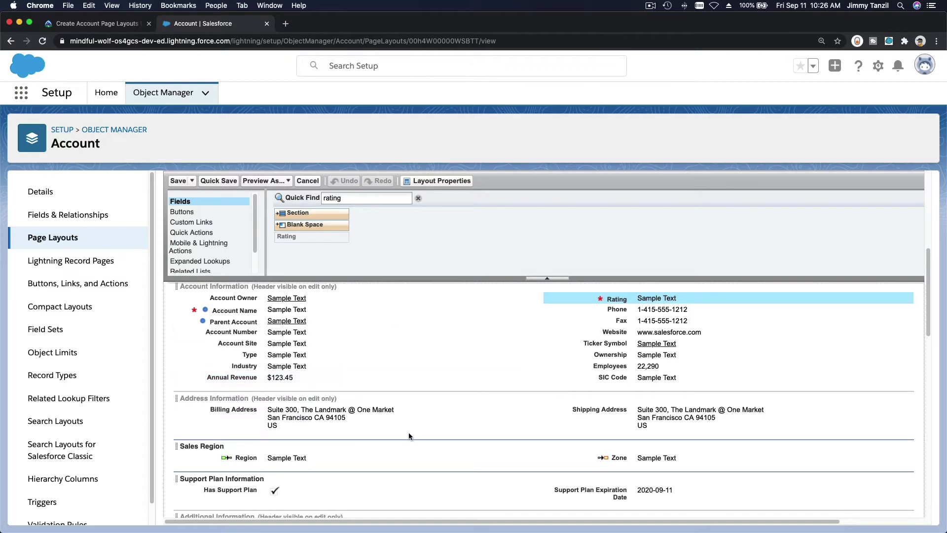
click(94, 23)
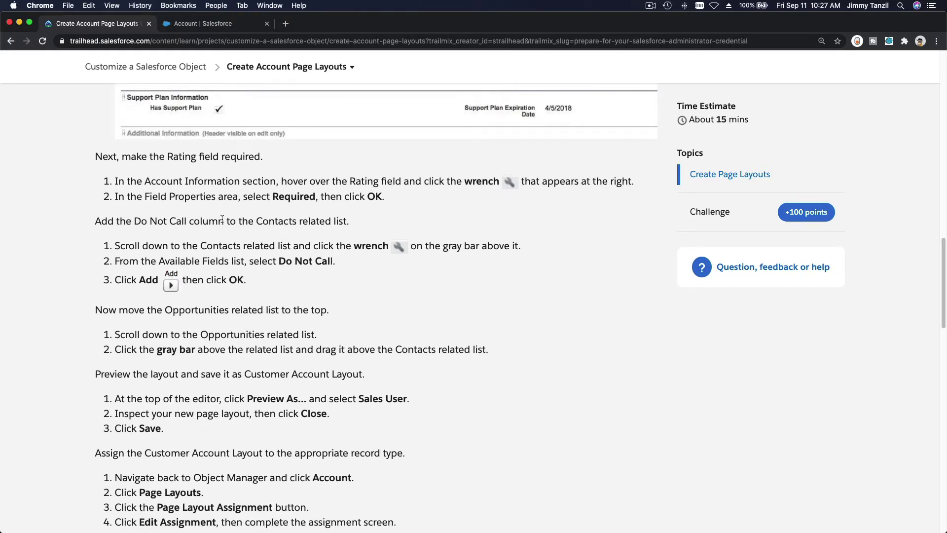
Add a Do Not Call column to the Contacts related list and quick-save the Account layout.
triple_click(223, 220)
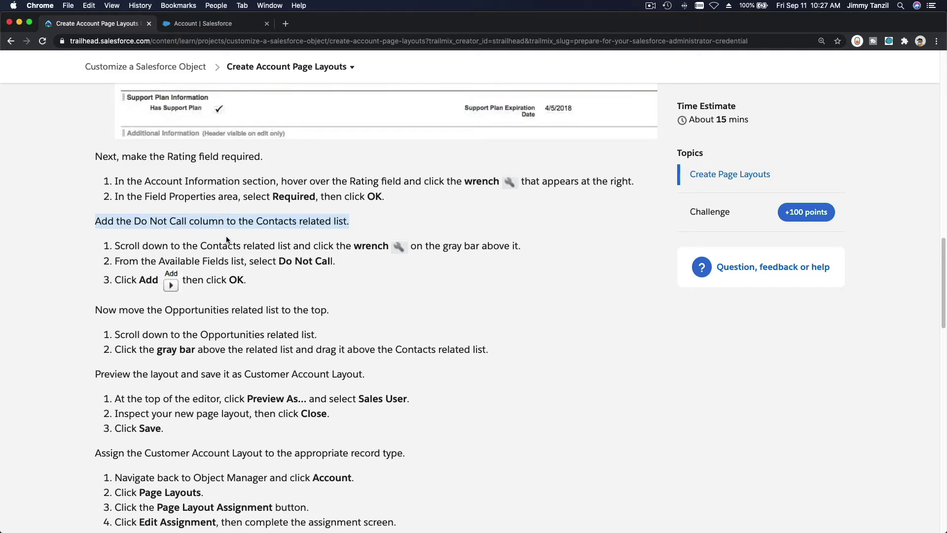
click(204, 27)
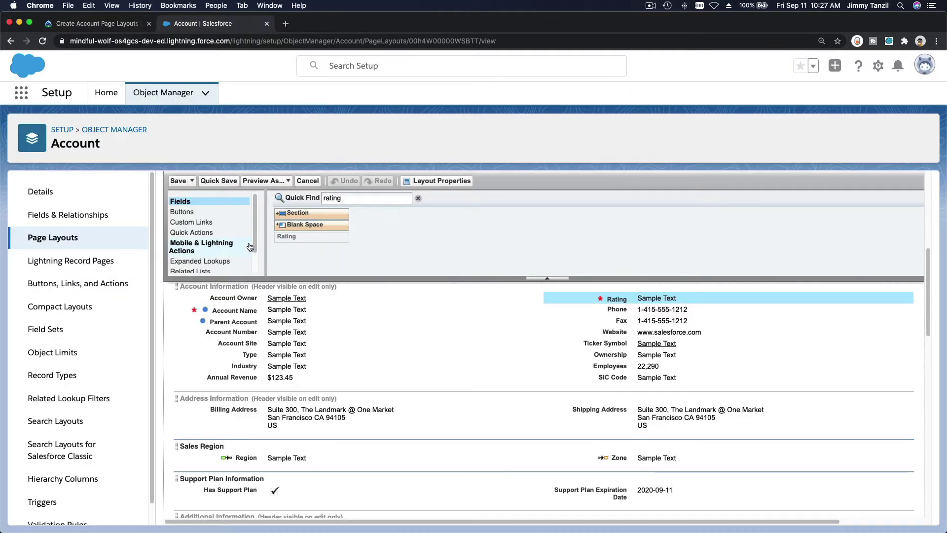
scroll(207, 246, down, 2)
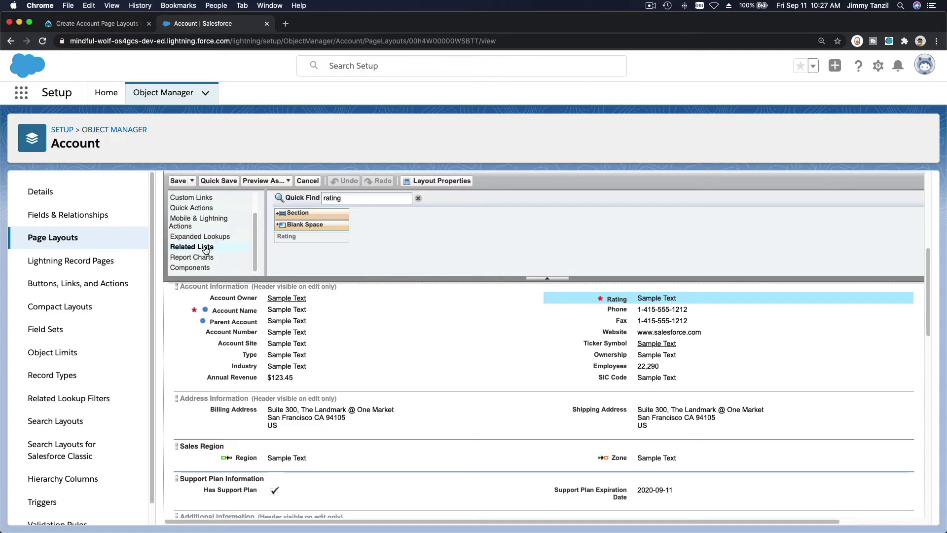
click(206, 248)
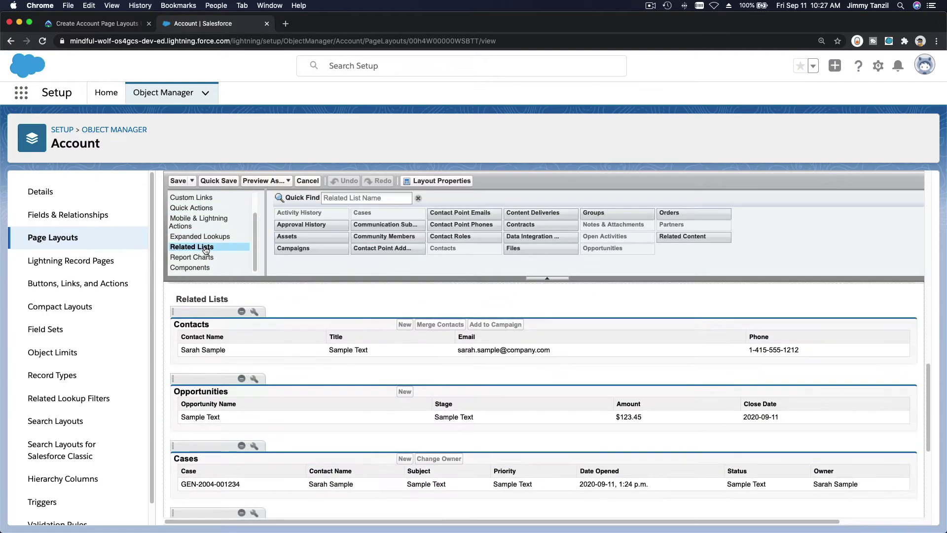
click(253, 313)
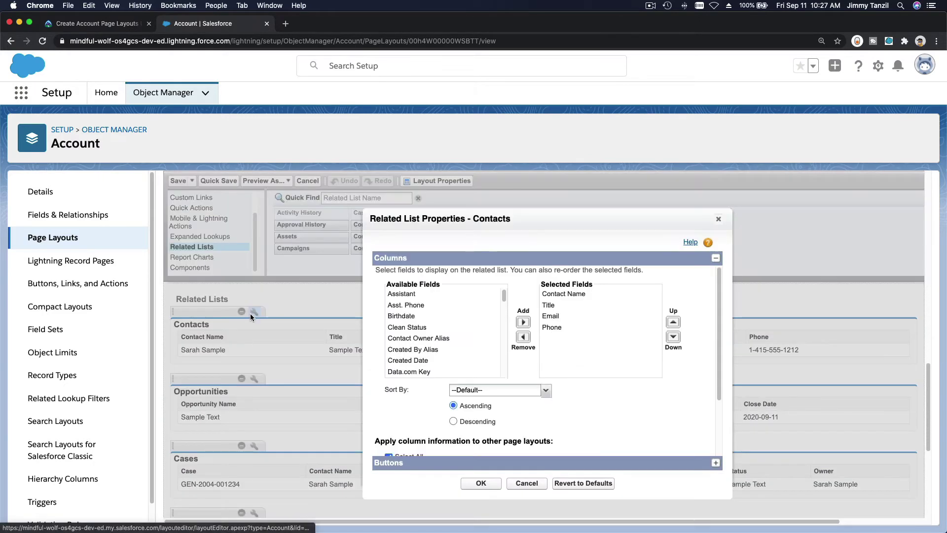
scroll(424, 340, down, 2)
click(431, 351)
click(524, 322)
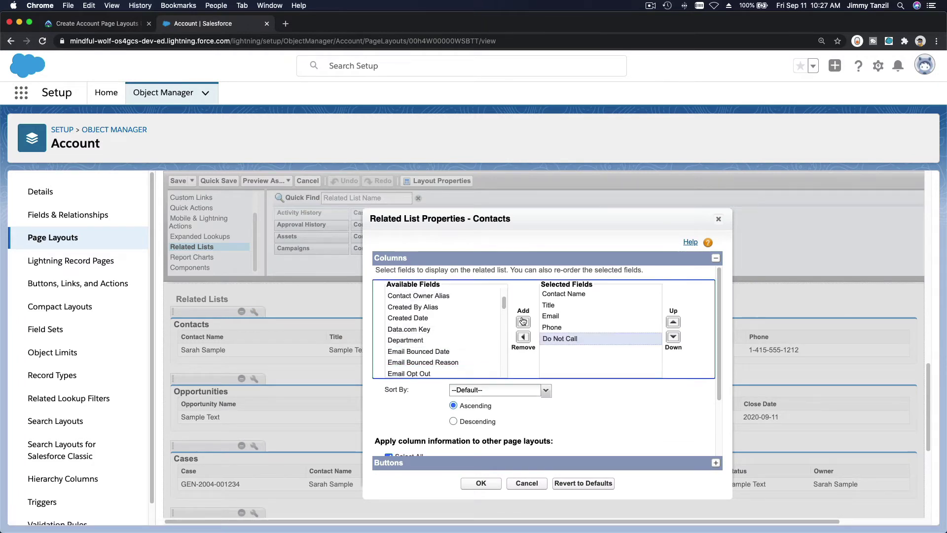
click(483, 483)
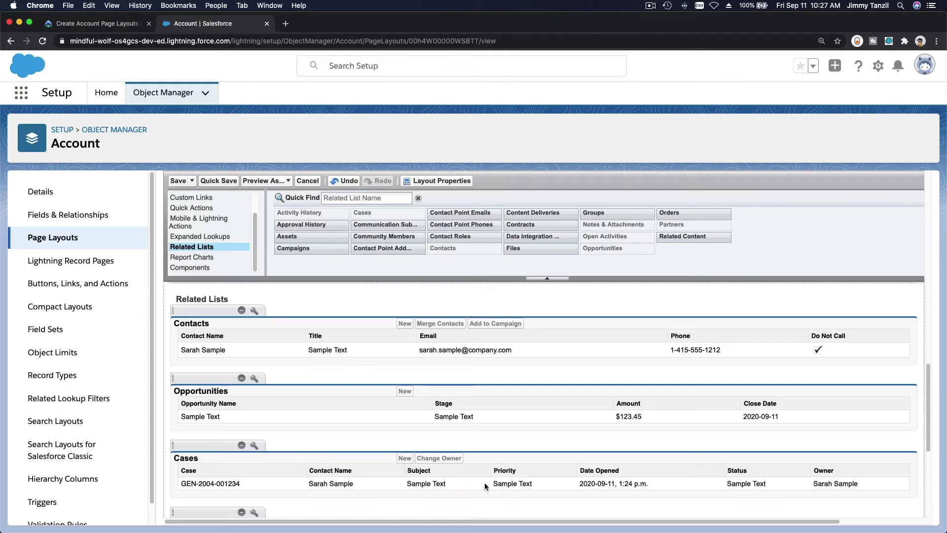
click(217, 181)
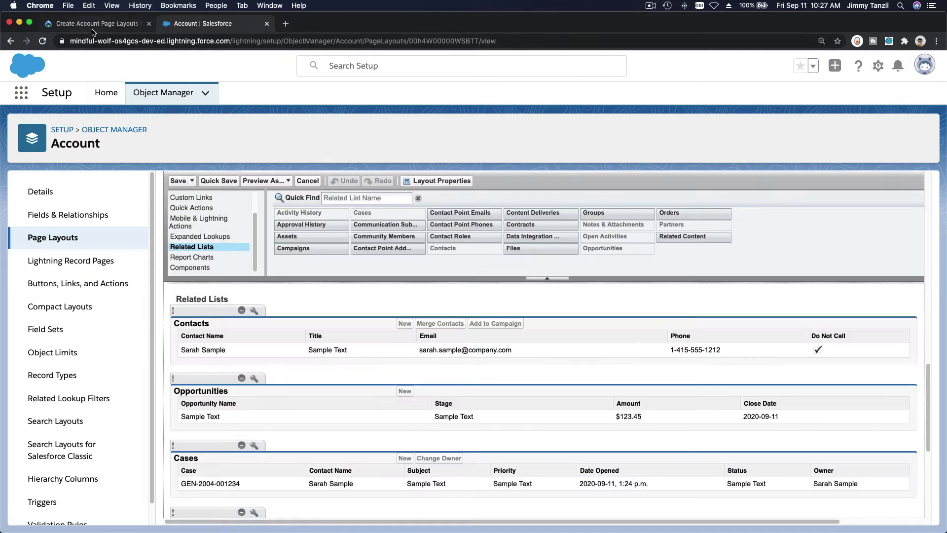
click(96, 23)
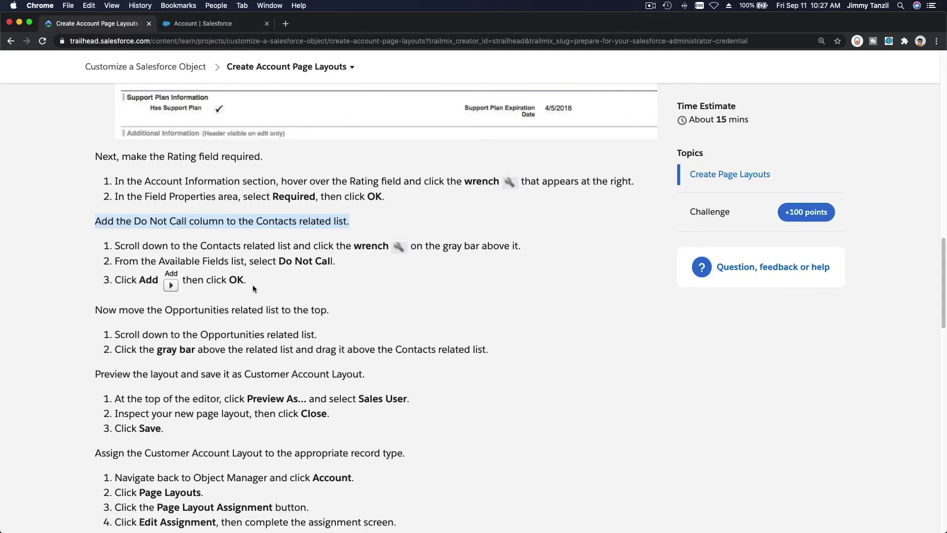
Move the Opportunities related list above Contacts and quick-save, overwriting users' related list customizations.
scroll(253, 288, down, 3)
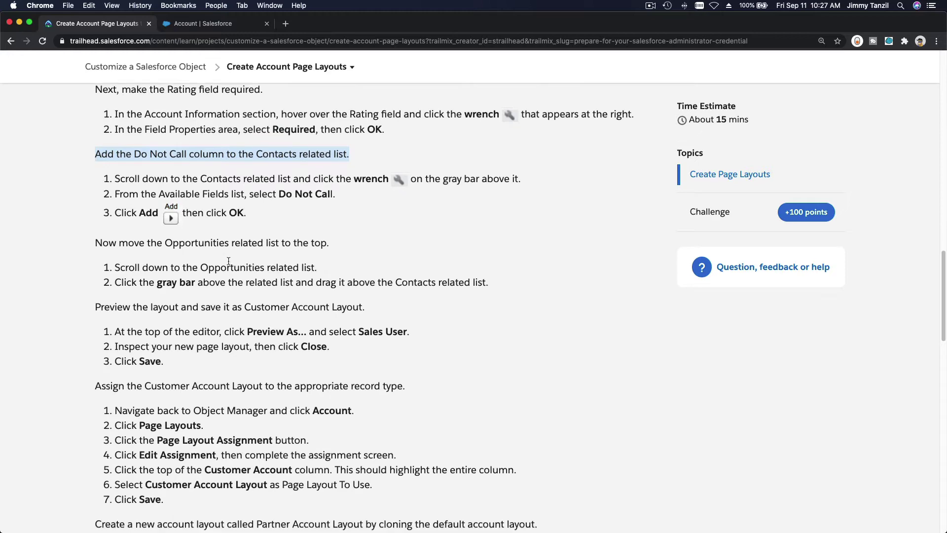
scroll(228, 265, down, 1)
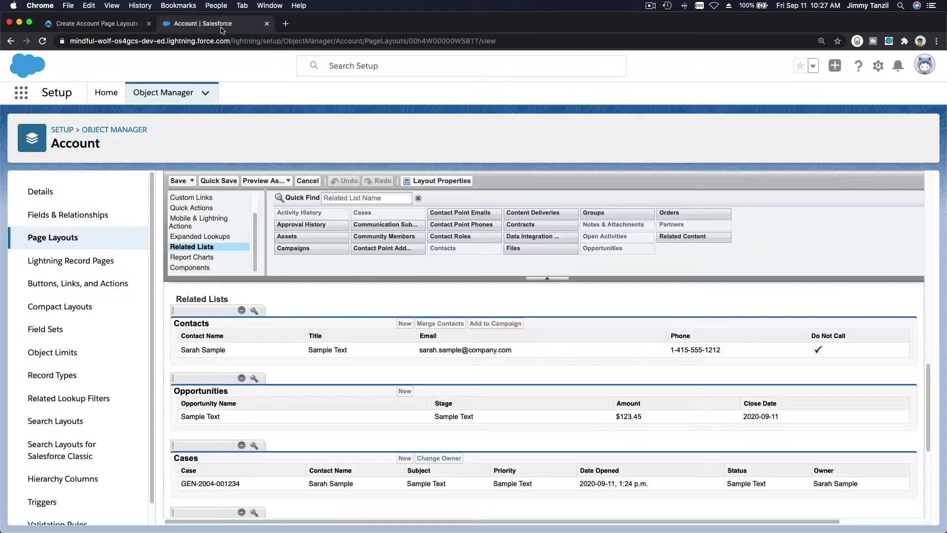
click(222, 25)
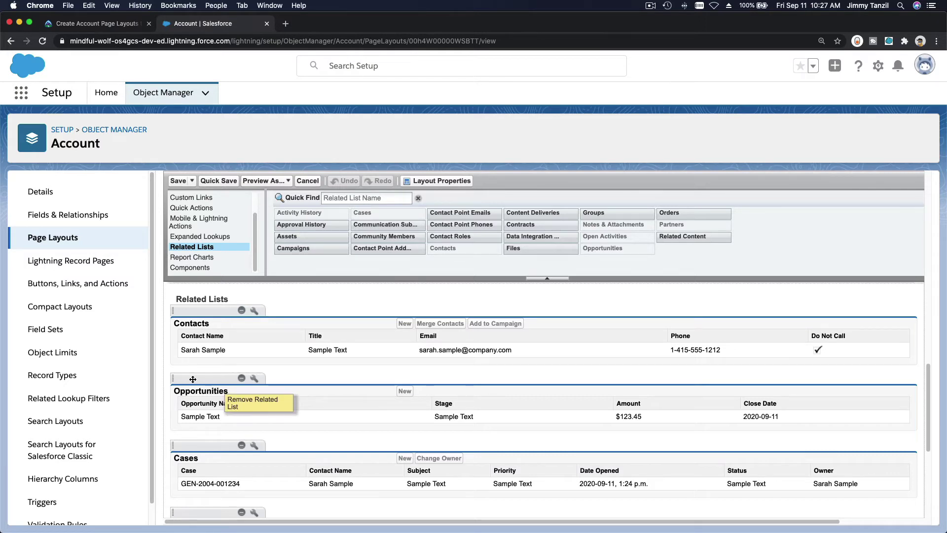
drag(193, 379, 199, 311)
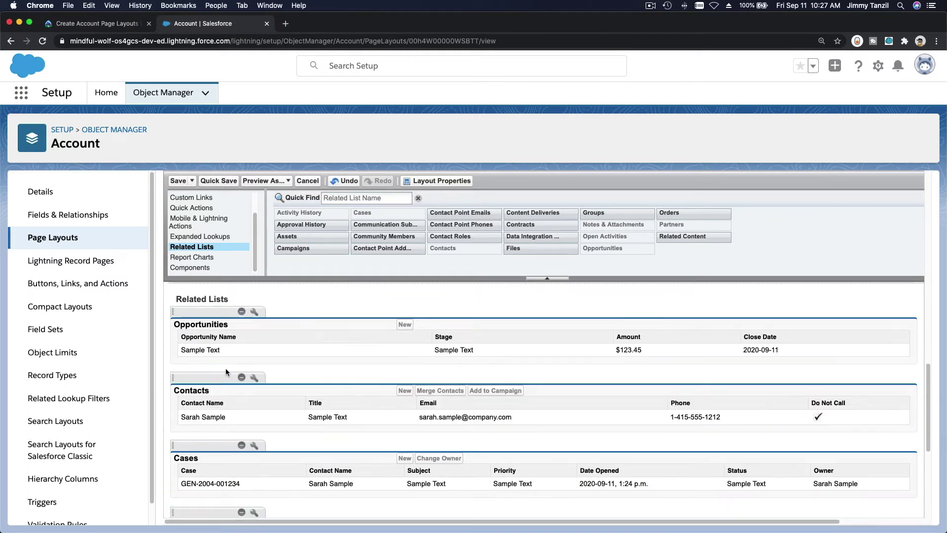
scroll(226, 372, up, 1)
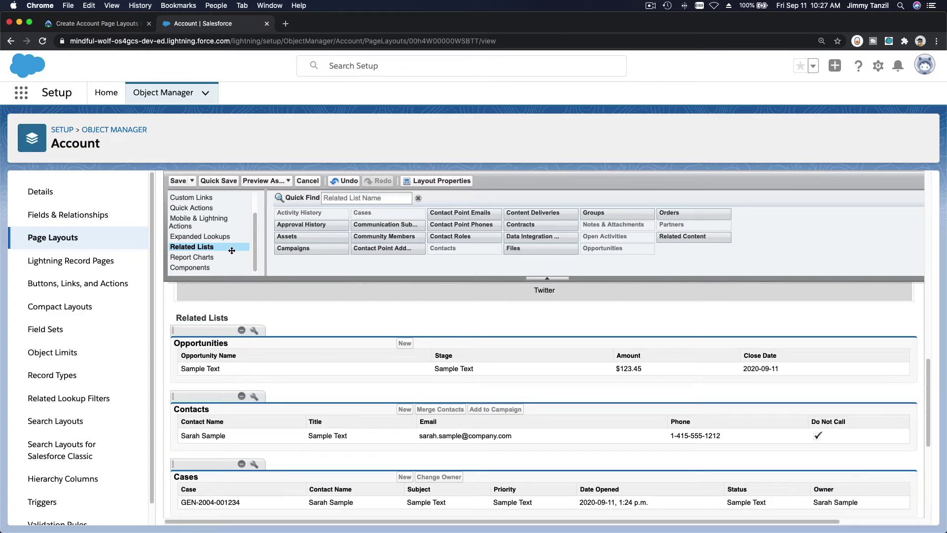
click(211, 182)
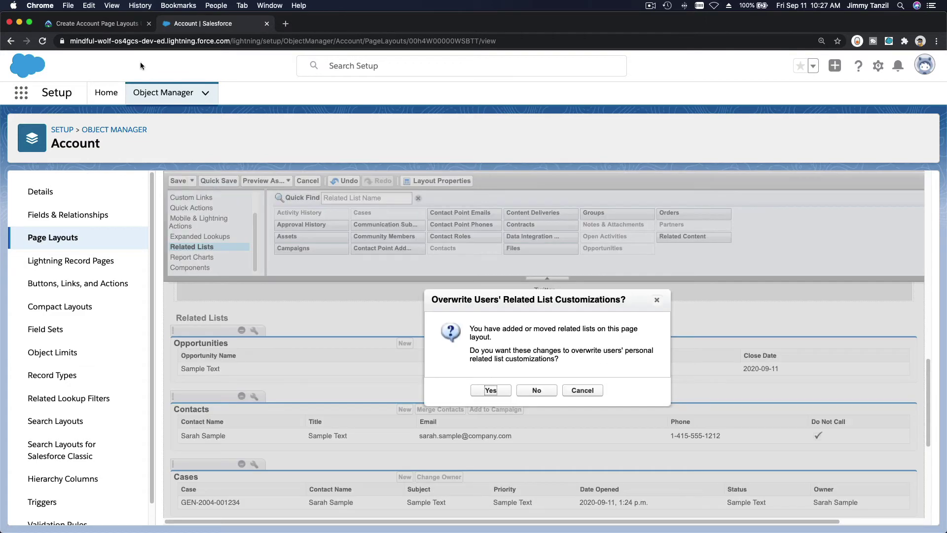
click(491, 390)
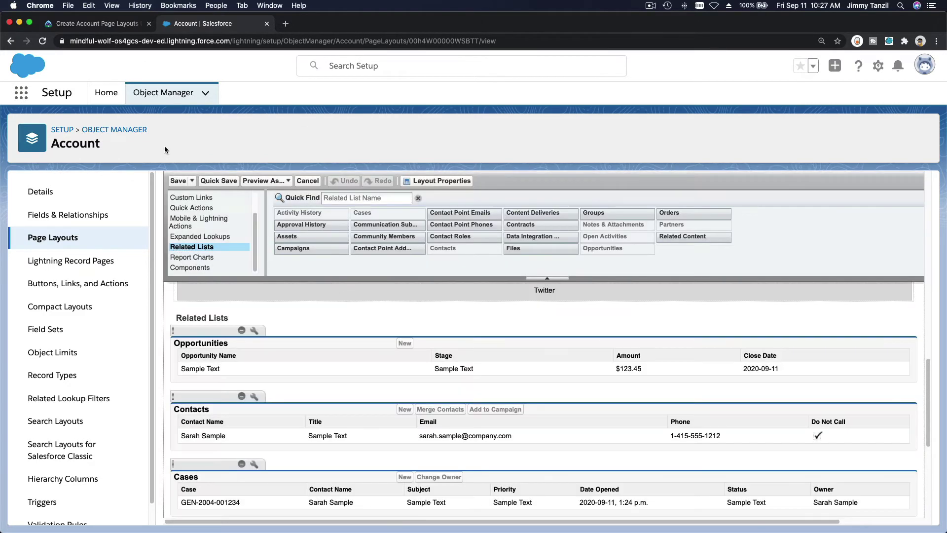
key(super+1)
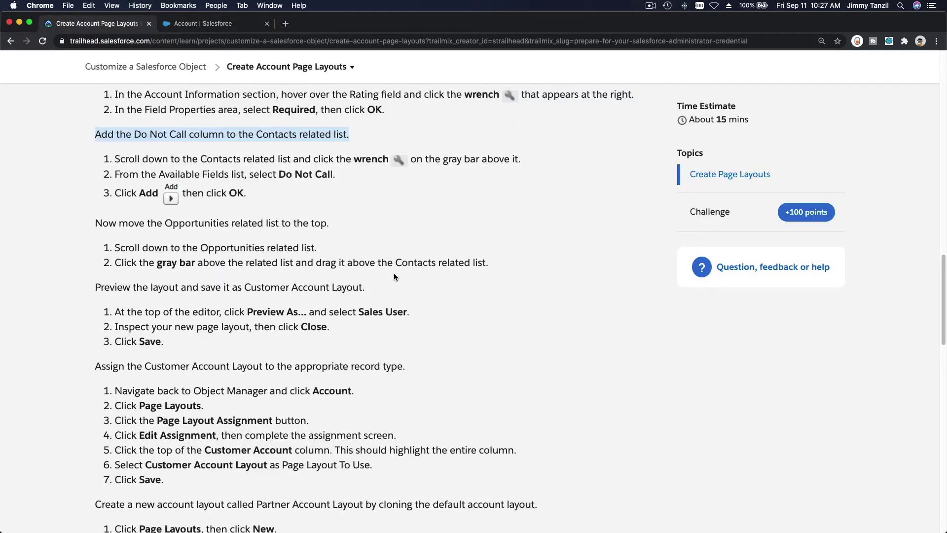
Preview the Customer Account Layout as Custom: Sales Profile in an enlarged preview window.
scroll(320, 198, down, 4)
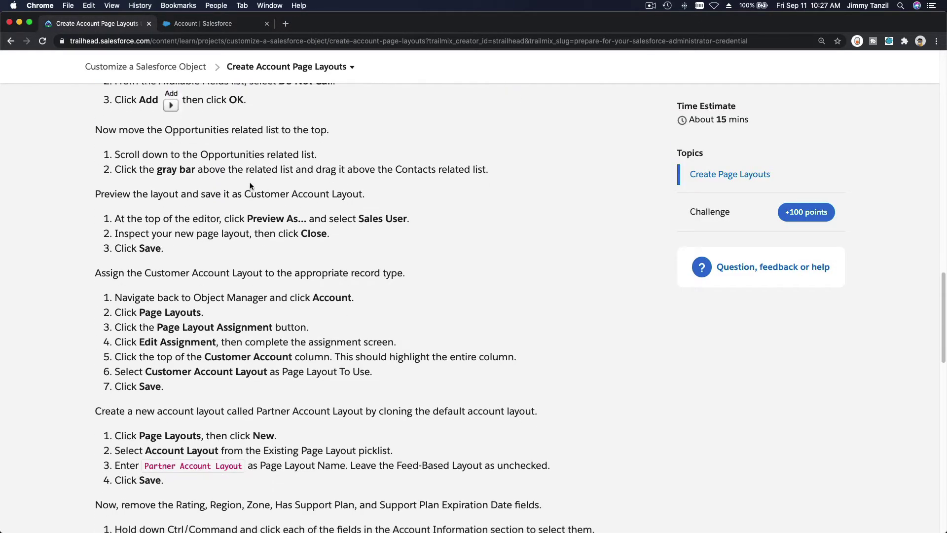
triple_click(250, 189)
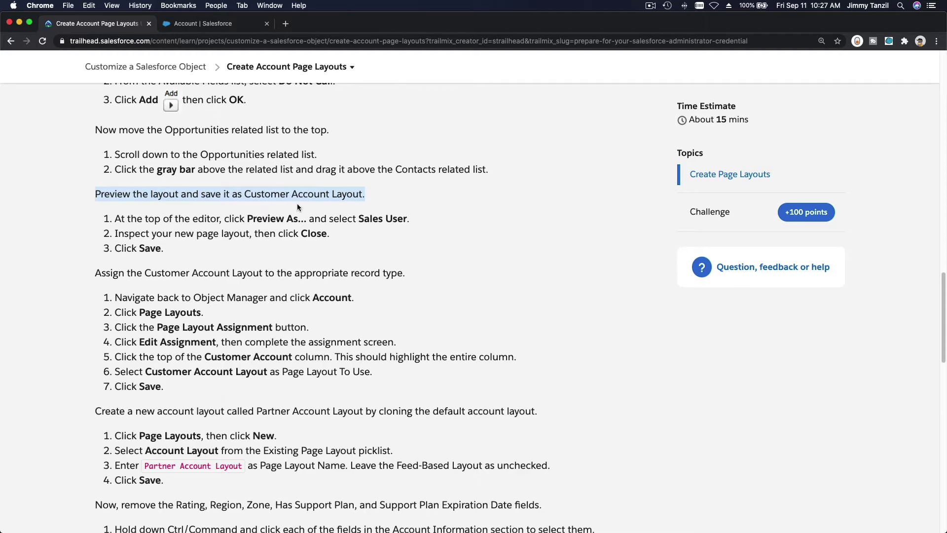
click(312, 202)
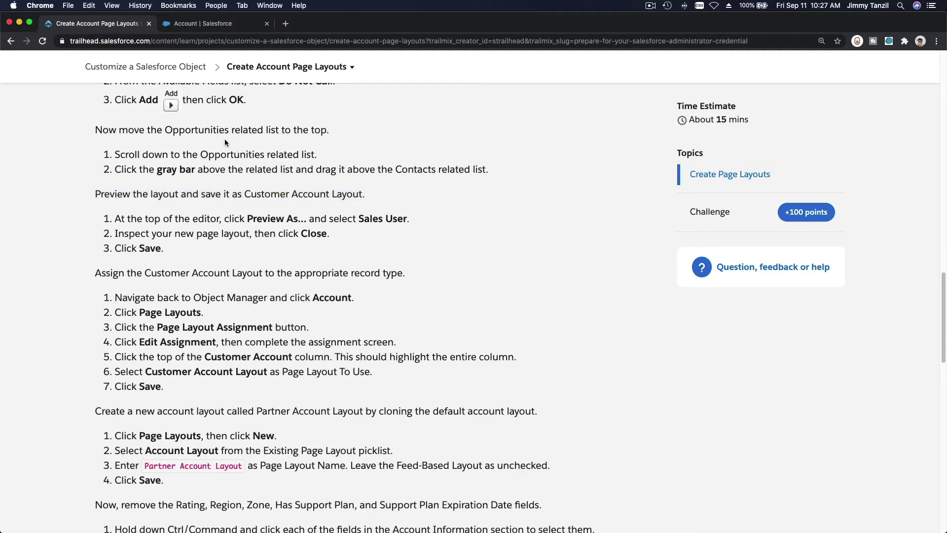
click(199, 23)
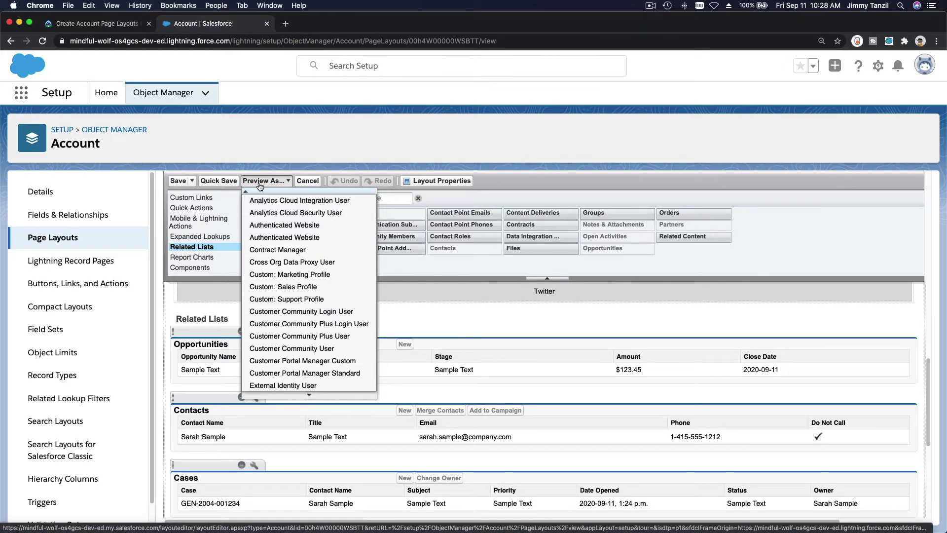
click(309, 286)
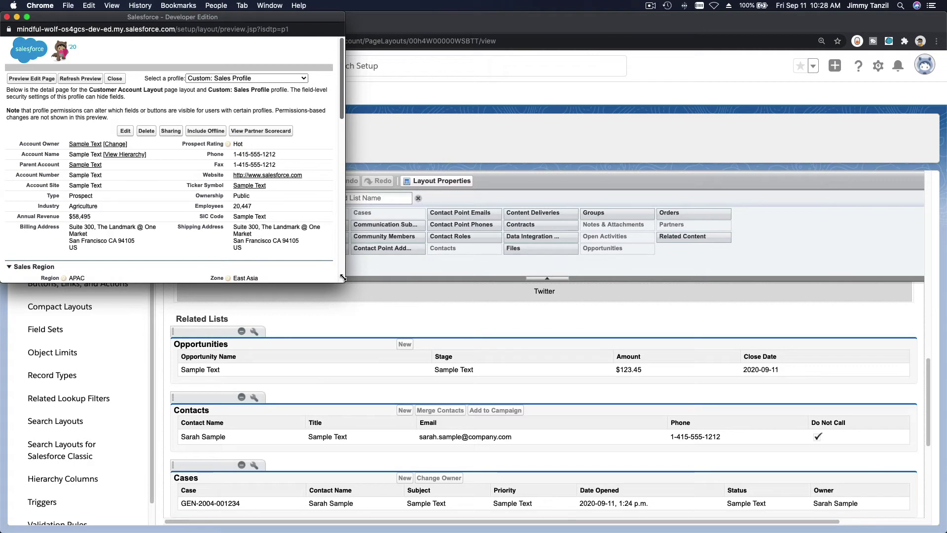
drag(343, 278, 639, 355)
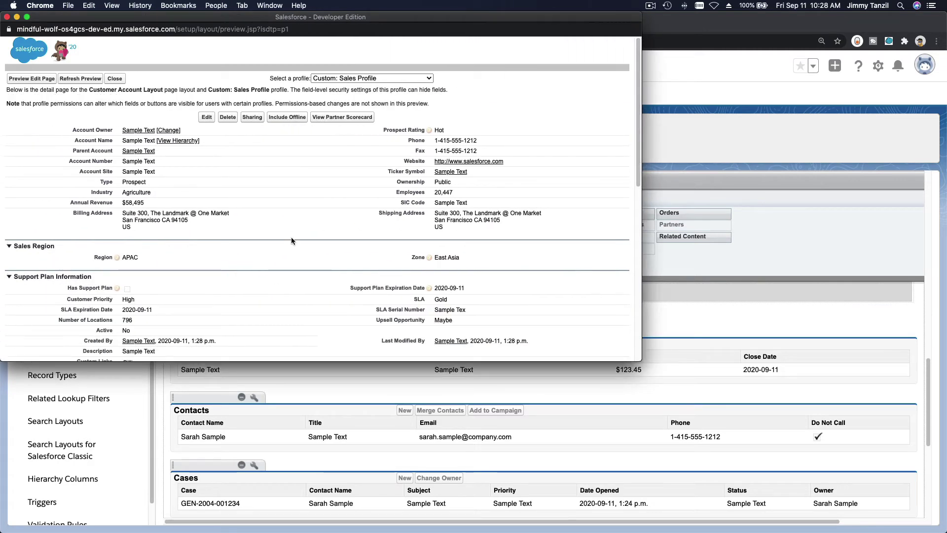
scroll(61, 227, down, 1)
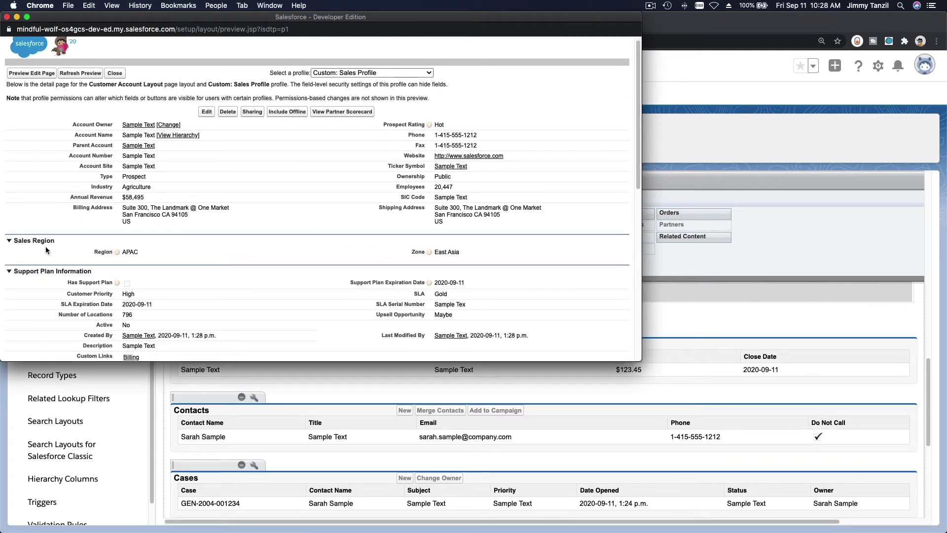
scroll(47, 249, down, 5)
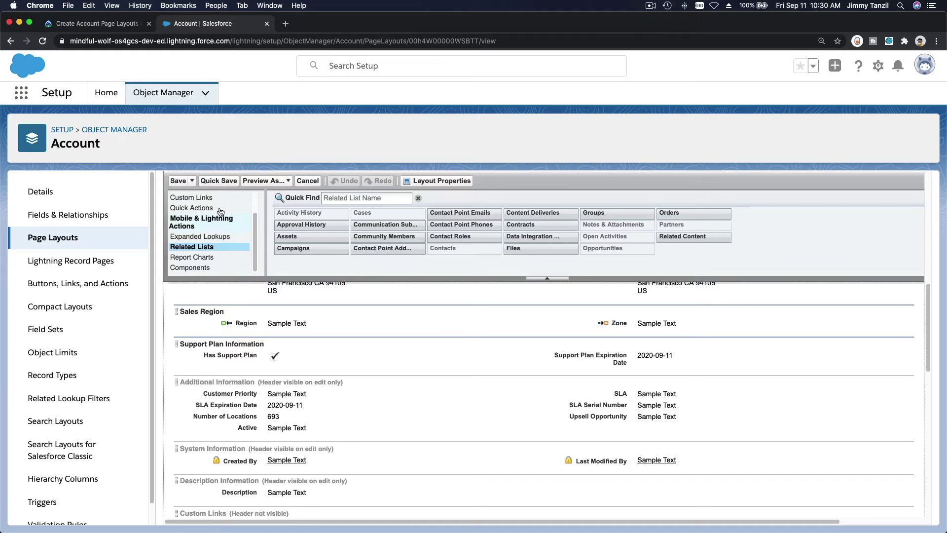
Save the finished Customer Account Layout.
click(178, 181)
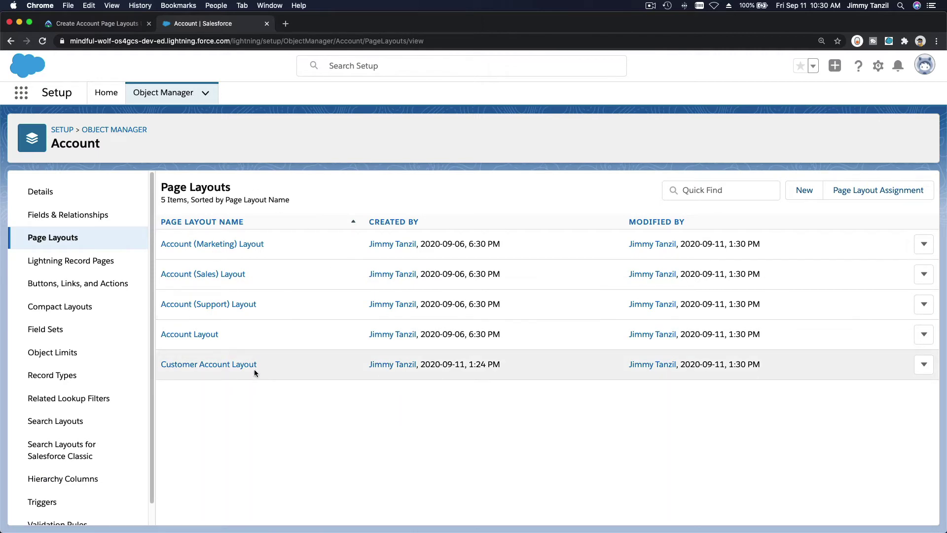
click(113, 25)
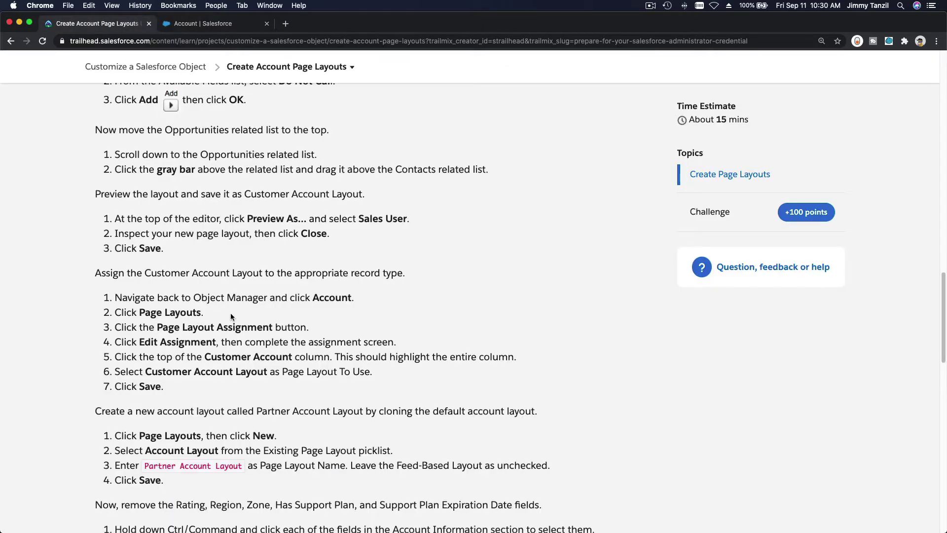
scroll(432, 249, down, 3)
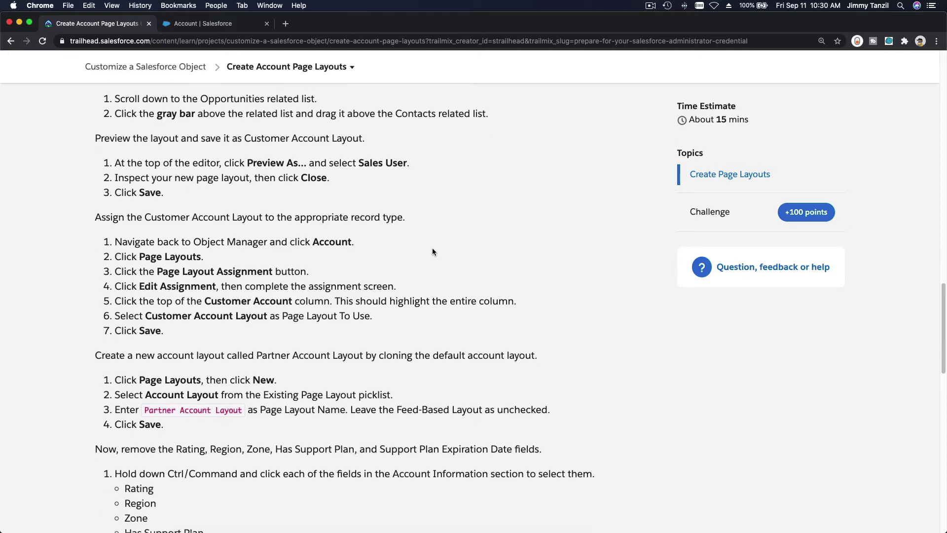
triple_click(210, 220)
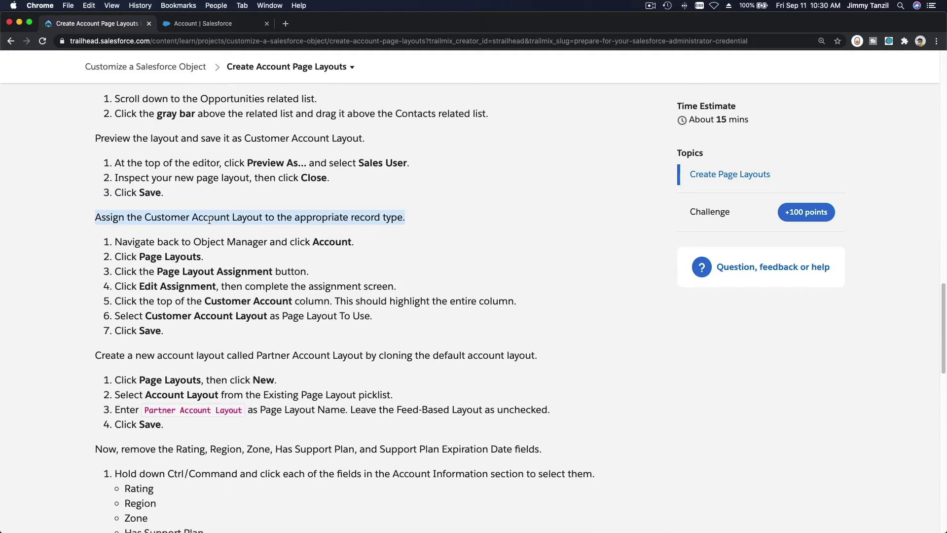
scroll(209, 219, down, 3)
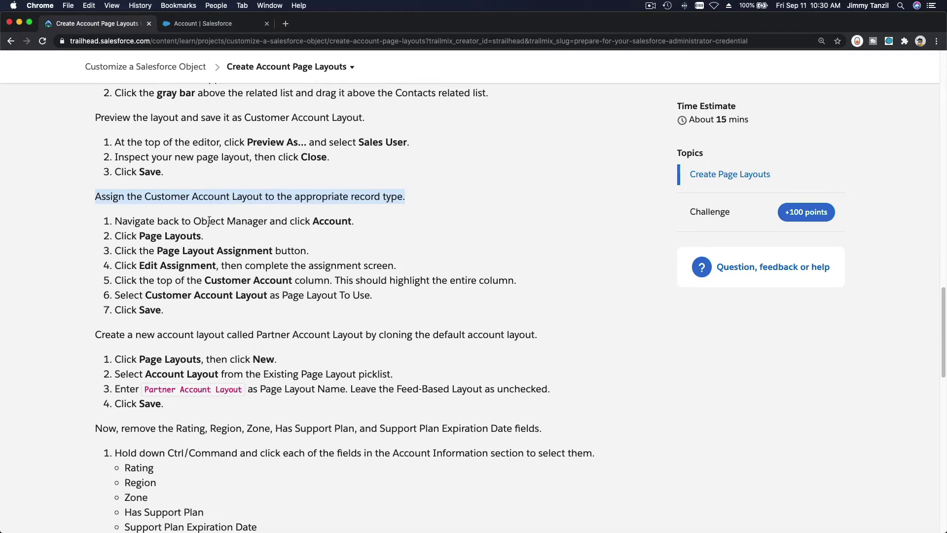
click(221, 241)
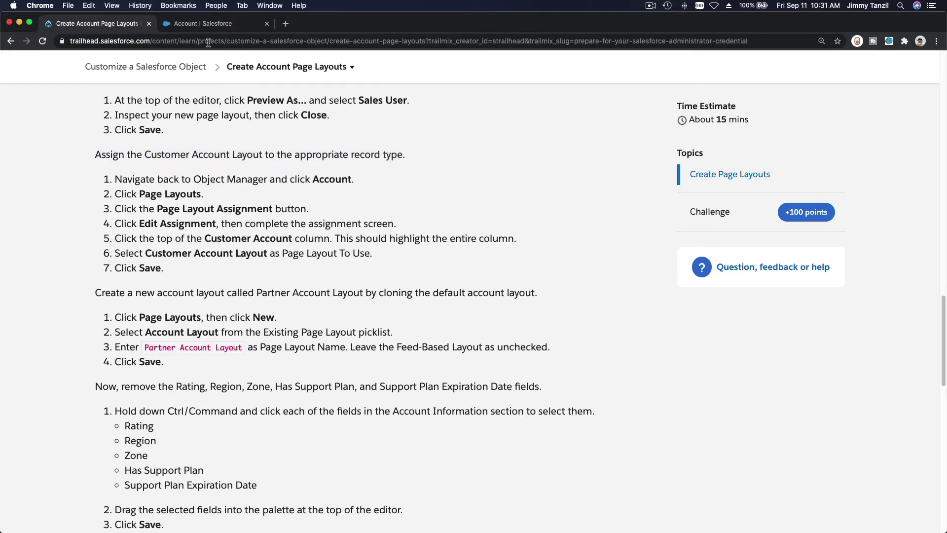
click(208, 24)
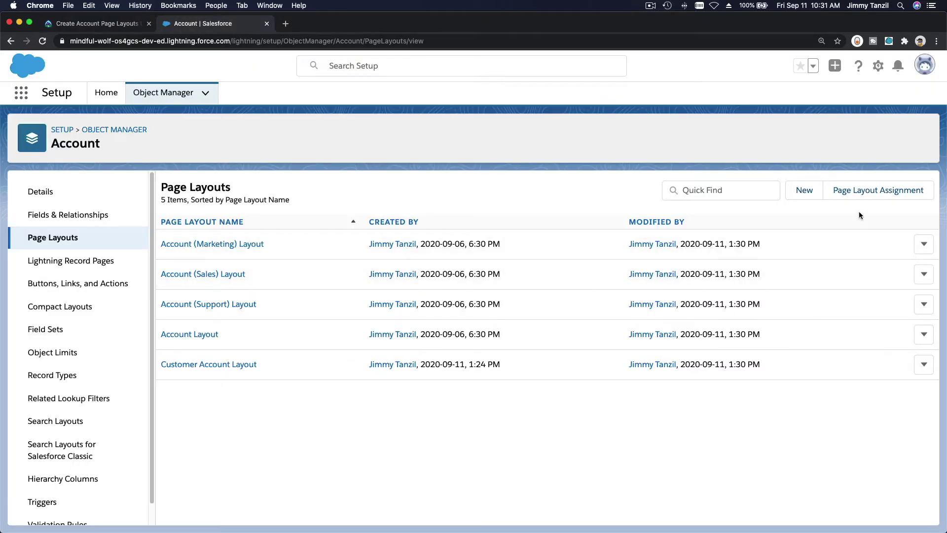
Assign Customer Account Layout to all profiles under the Customer Account record type and save.
click(864, 199)
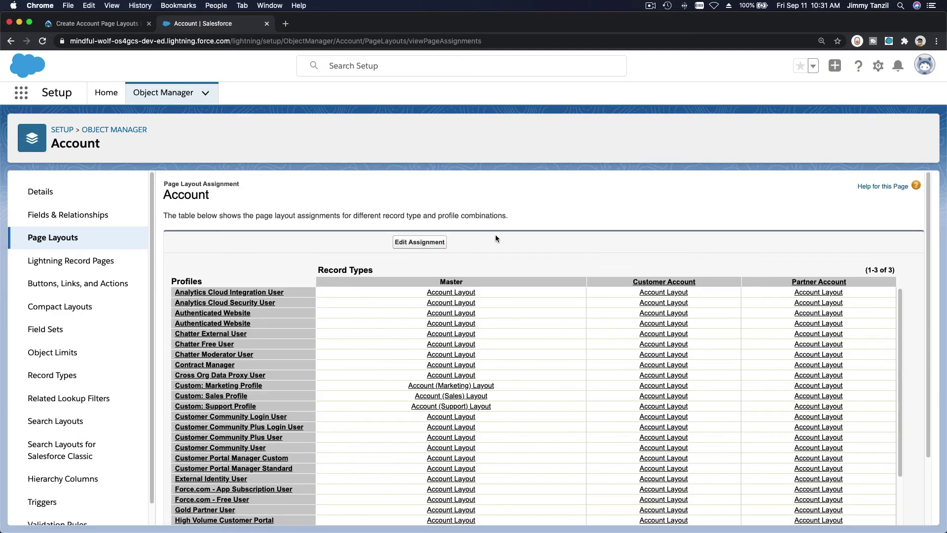
click(429, 243)
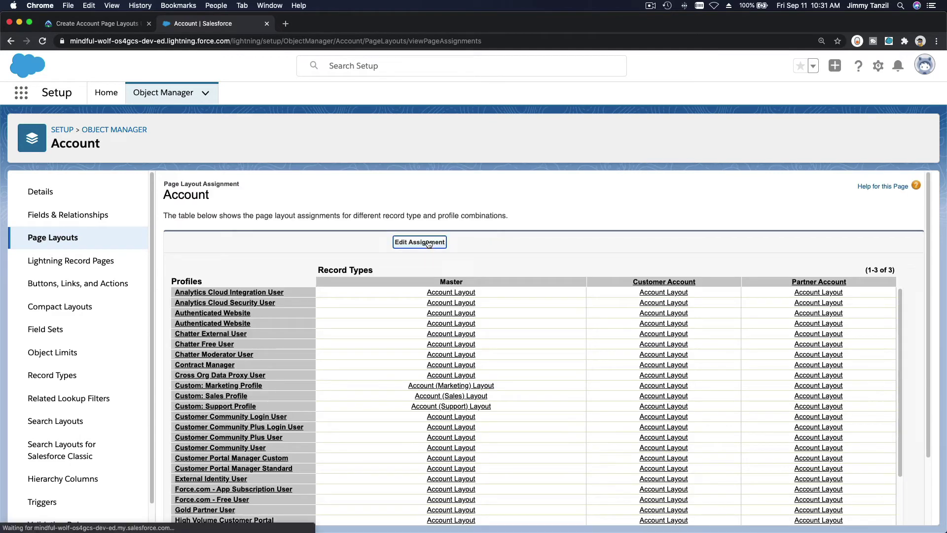
scroll(529, 229, down, 3)
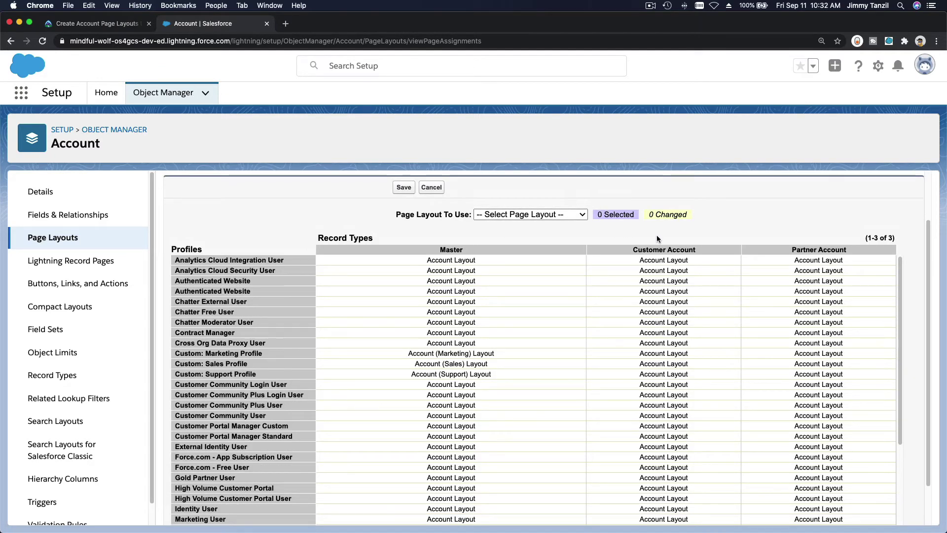
click(657, 248)
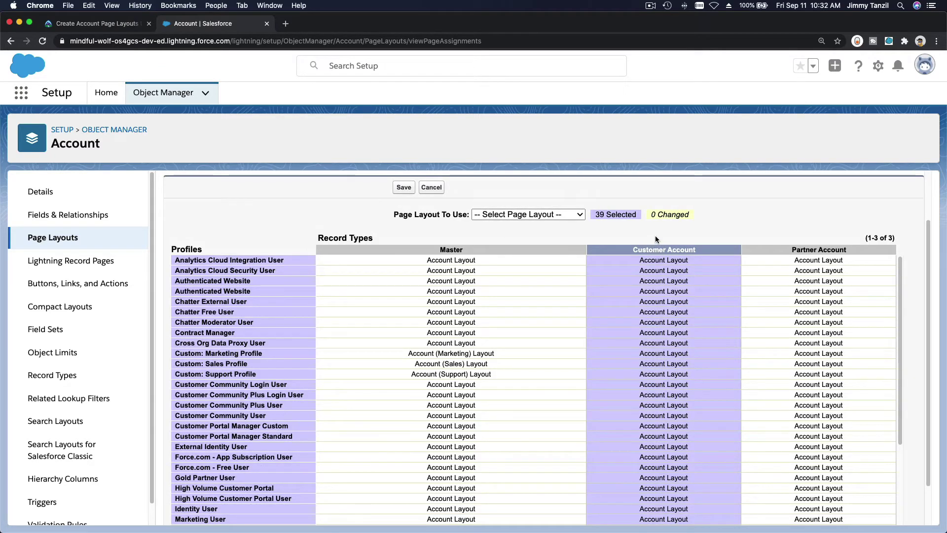
click(95, 22)
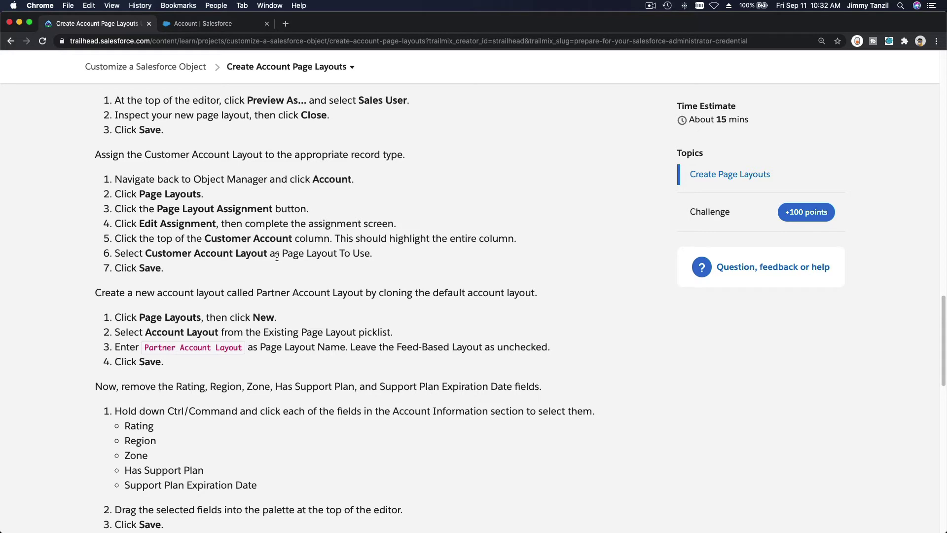
click(246, 23)
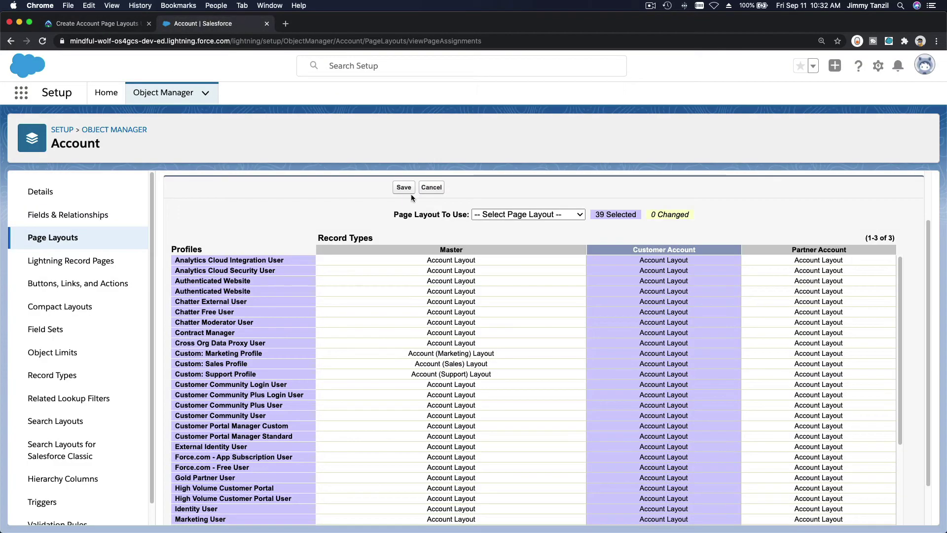
click(516, 214)
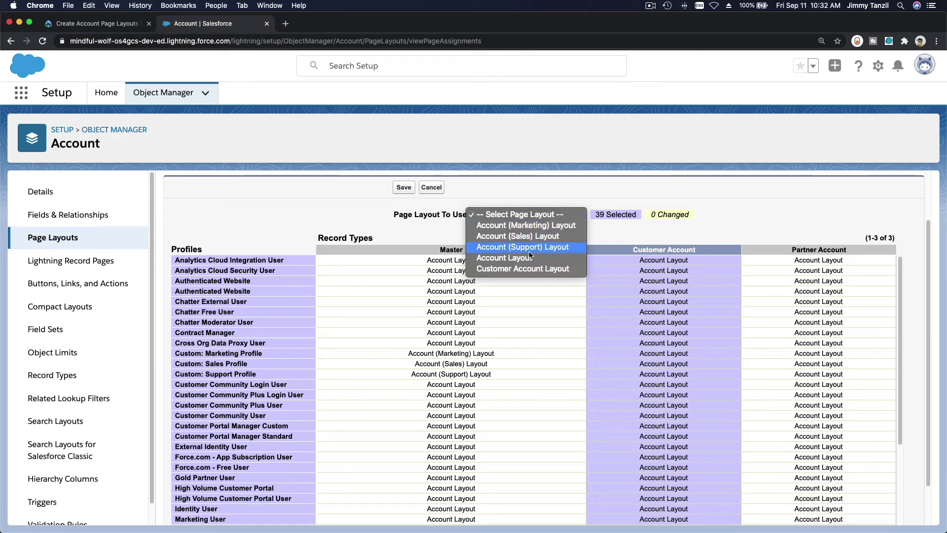
click(529, 267)
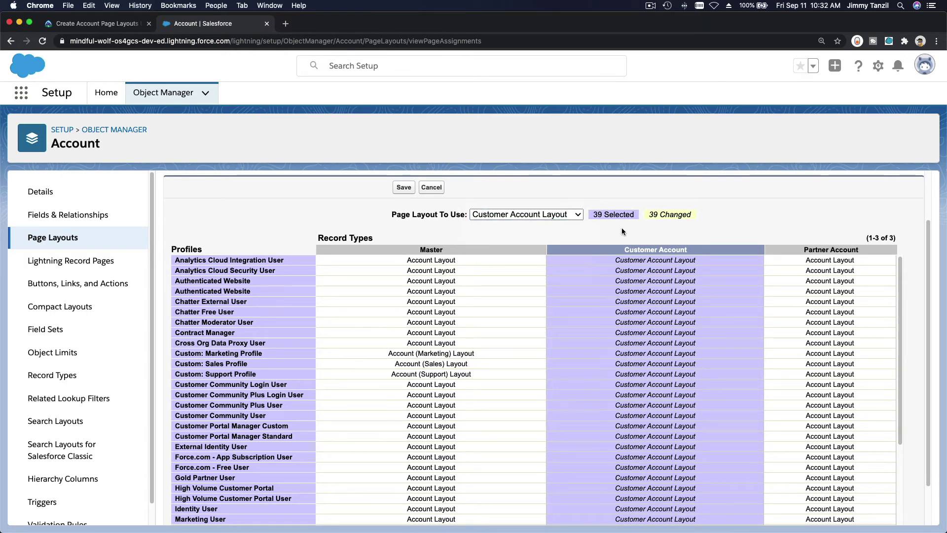
scroll(620, 217, down, 2)
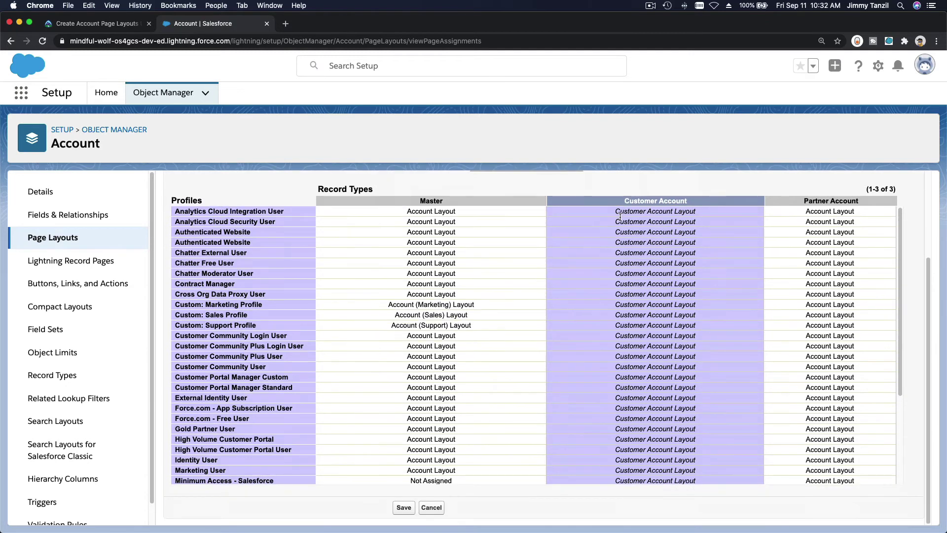
click(403, 508)
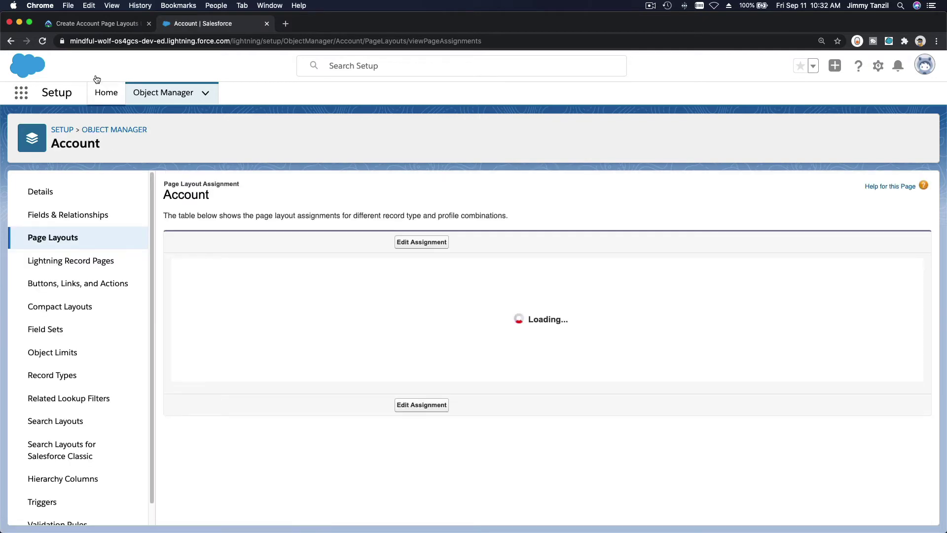
Copy the name 'Partner Account Layout' from step 3 of the Trailhead lesson.
click(78, 25)
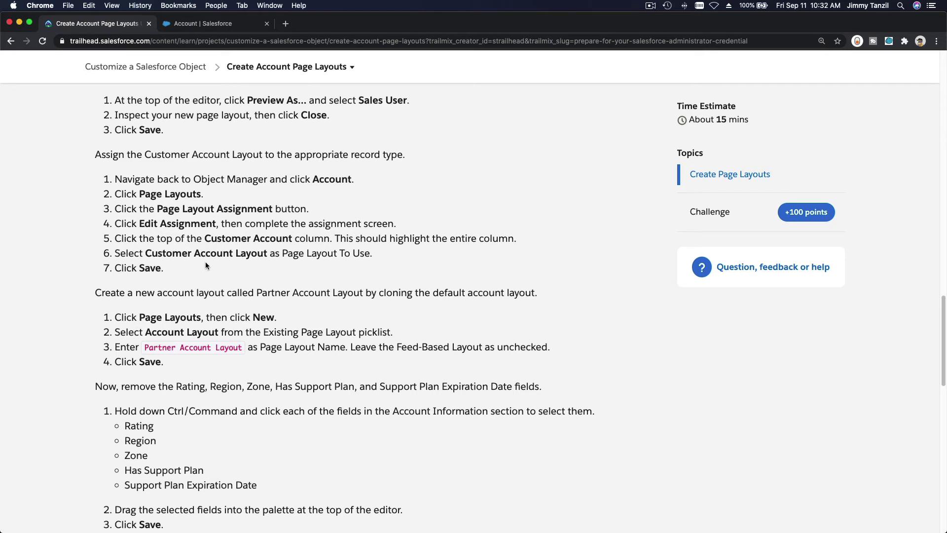
scroll(205, 266, down, 4)
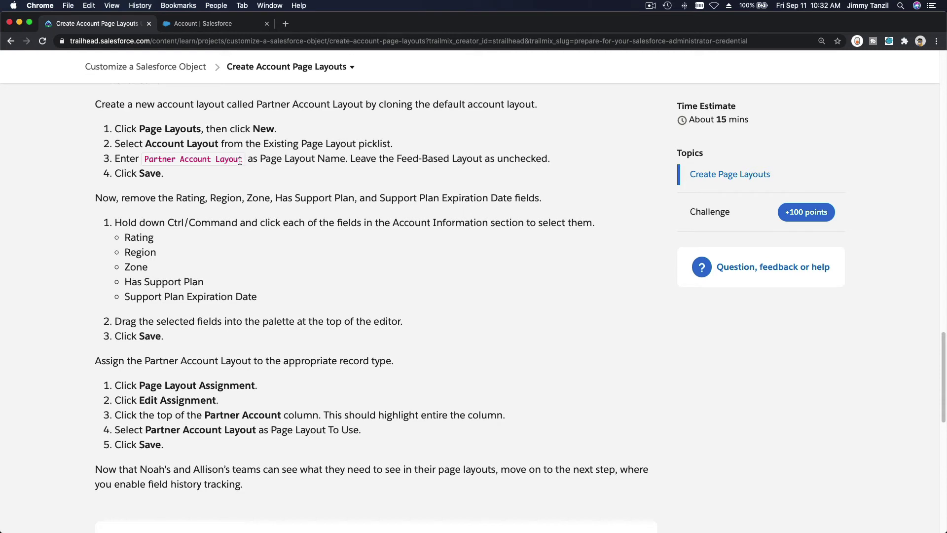
mouse_move(238, 160)
mouse_down()
mouse_move(145, 160)
mouse_move(241, 160)
mouse_up()
key(super+c)
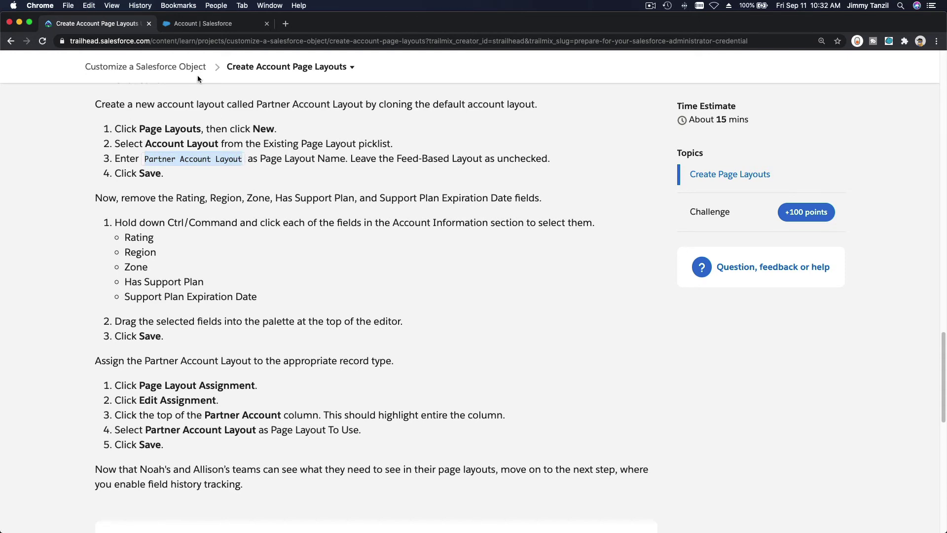
click(202, 24)
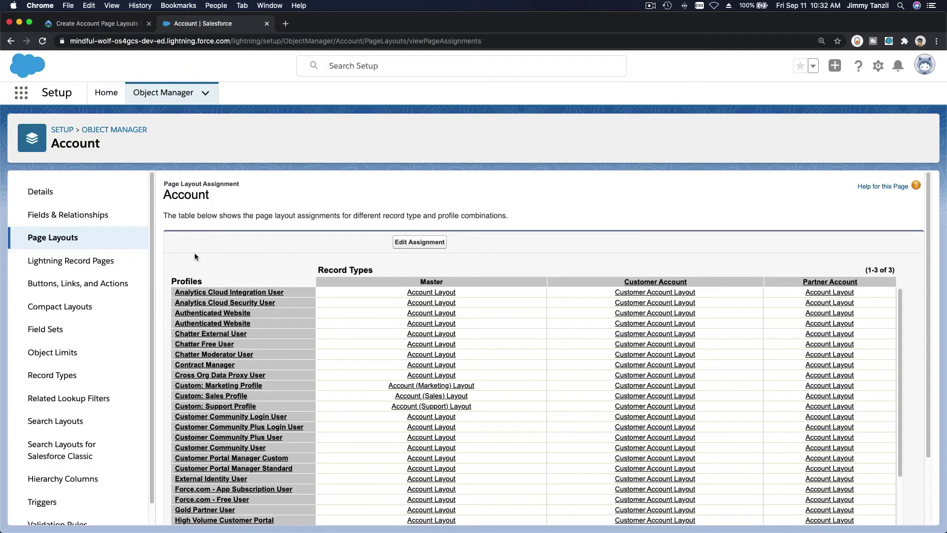
Create a page layout named 'Partner Account Layout' cloned from Account Layout and save it.
click(61, 238)
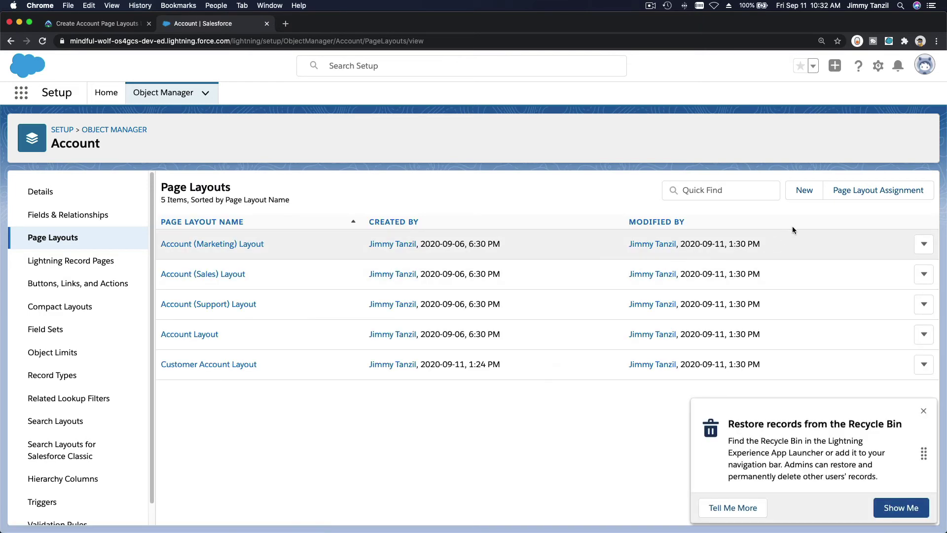
click(923, 411)
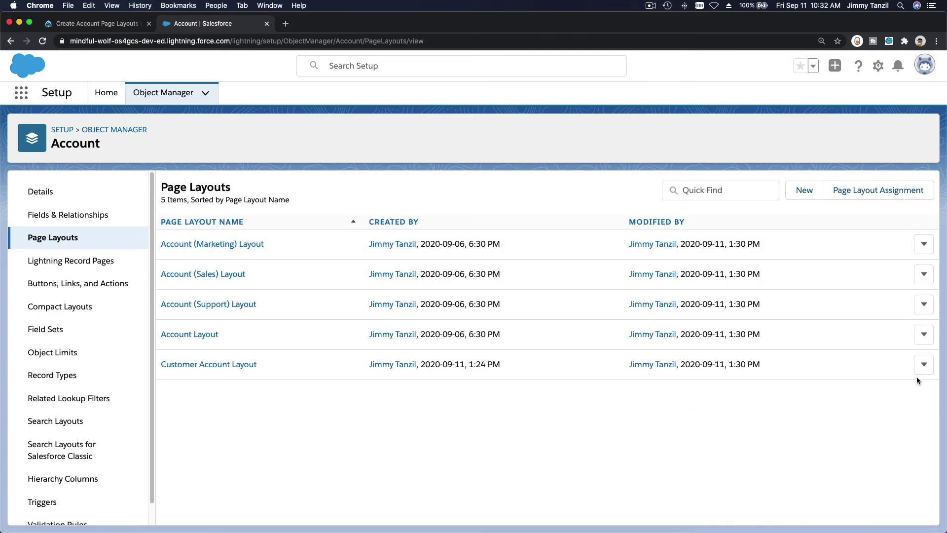
click(804, 190)
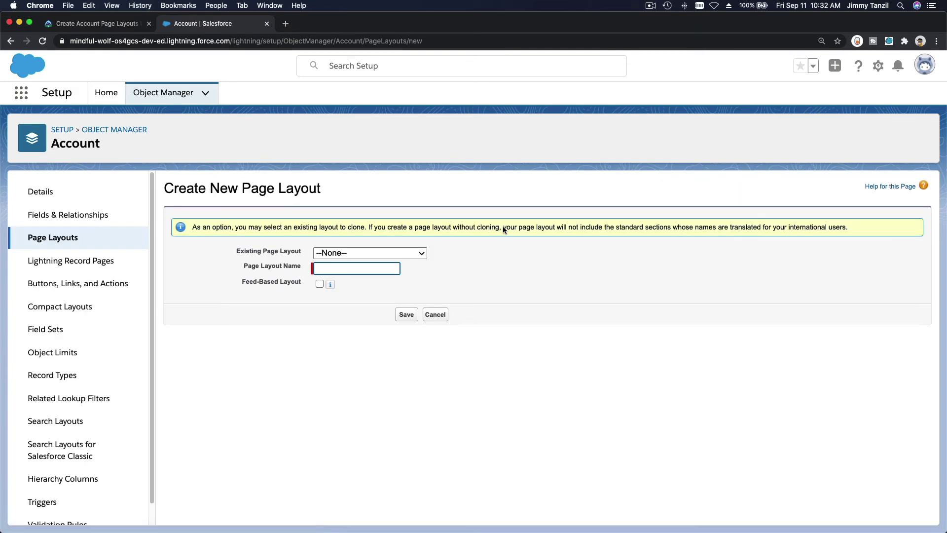
click(380, 255)
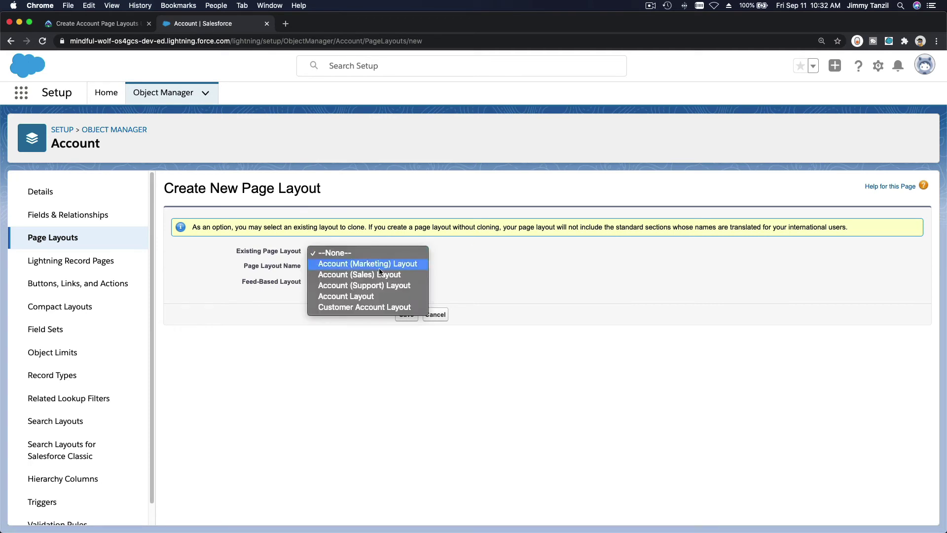
click(375, 296)
key(Tab)
key(super+v)
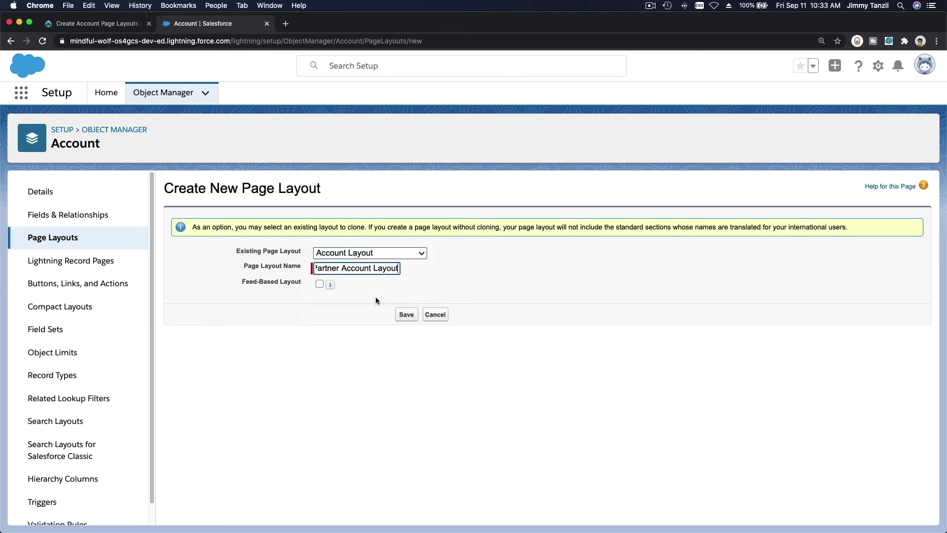
click(406, 314)
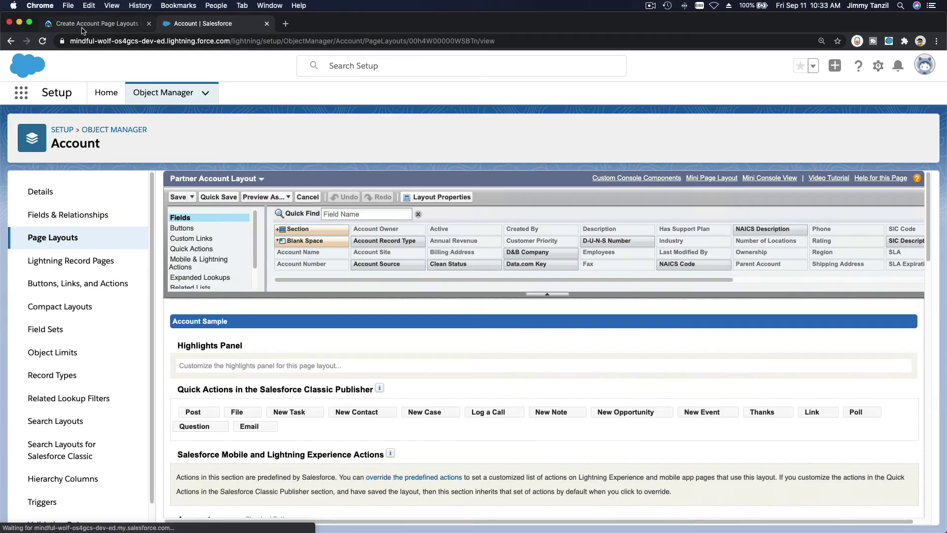
click(84, 24)
click(265, 265)
scroll(265, 265, down, 1)
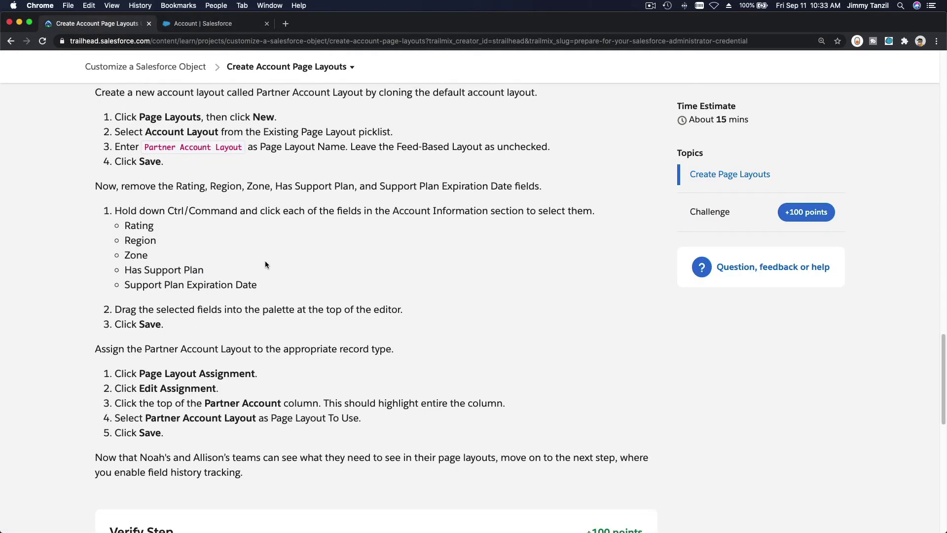
scroll(265, 265, down, 1)
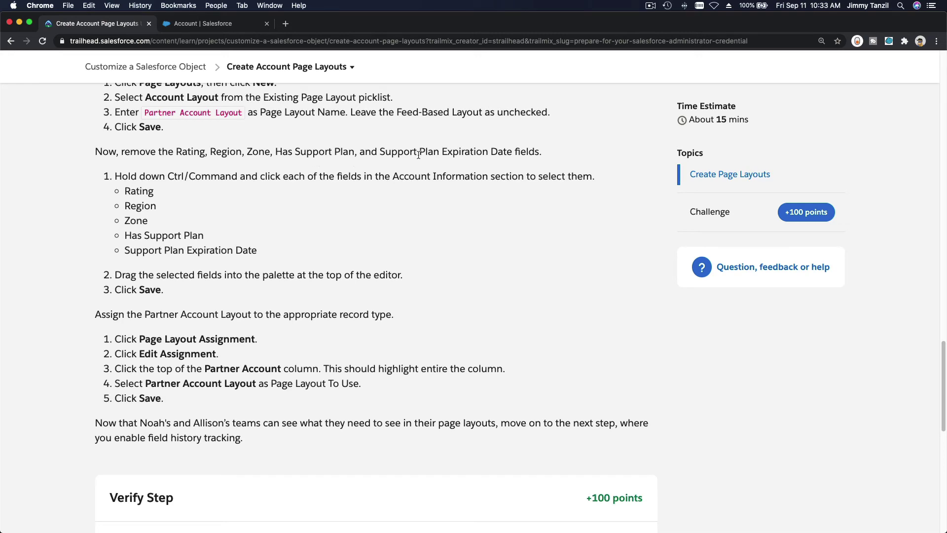
click(205, 24)
Remove the Region, Zone, Support Plan Expiration Date and Has Support Plan fields from the layout.
scroll(331, 393, down, 8)
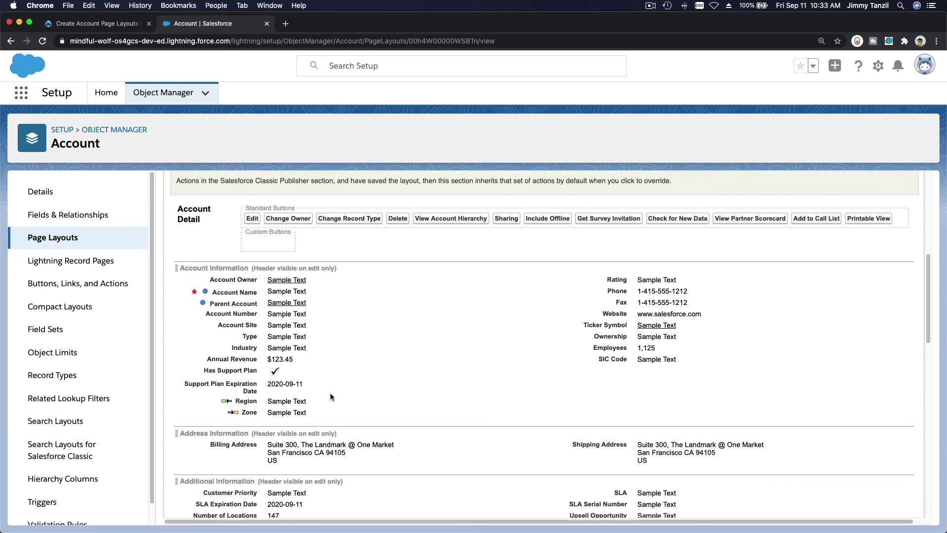
scroll(331, 393, down, 8)
scroll(330, 393, up, 4)
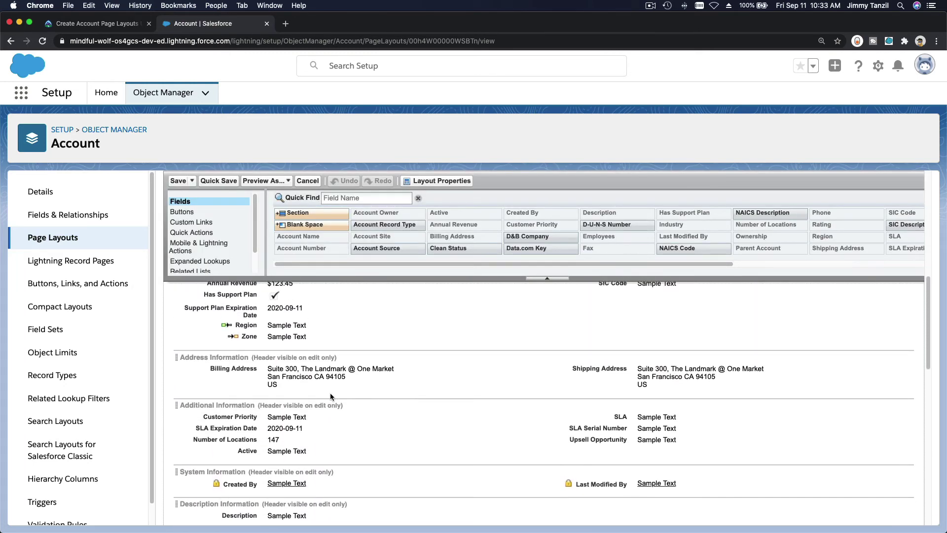
scroll(331, 393, up, 2)
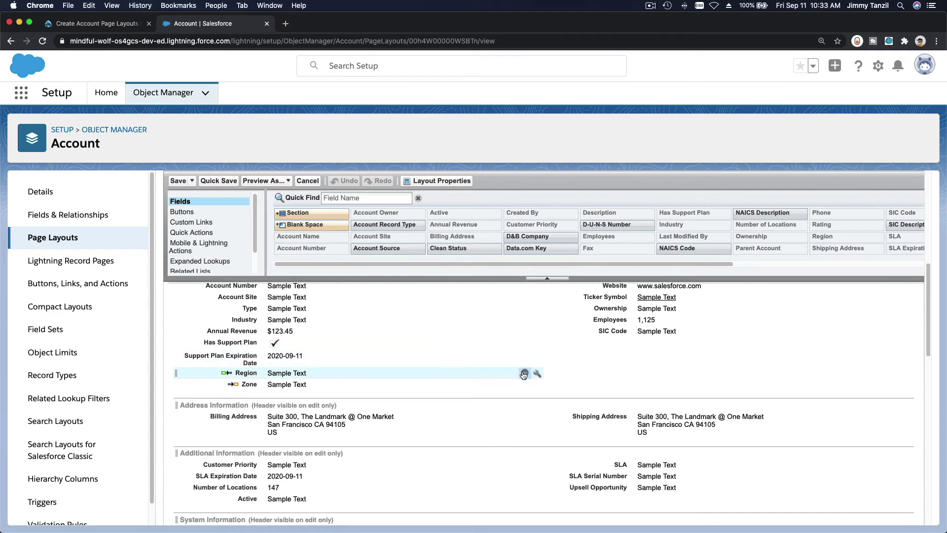
click(524, 374)
click(524, 374)
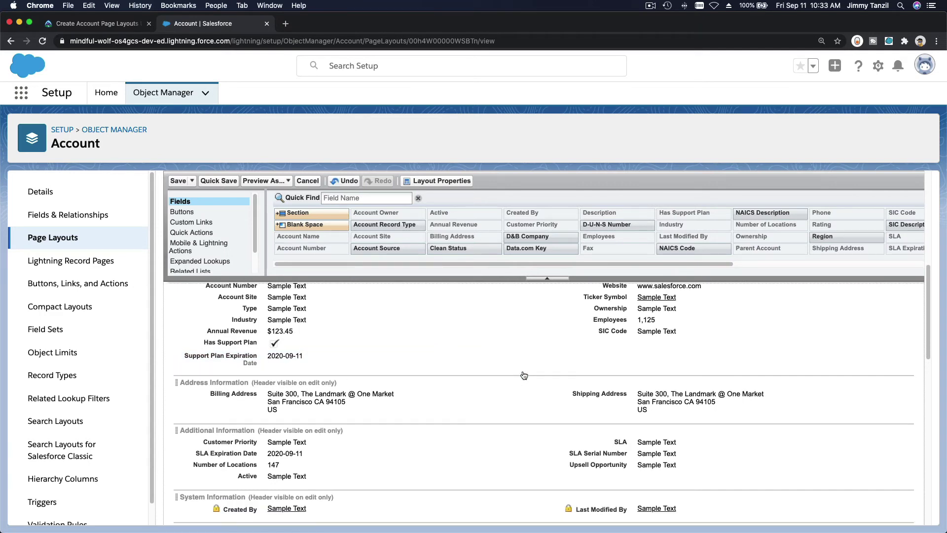
click(521, 358)
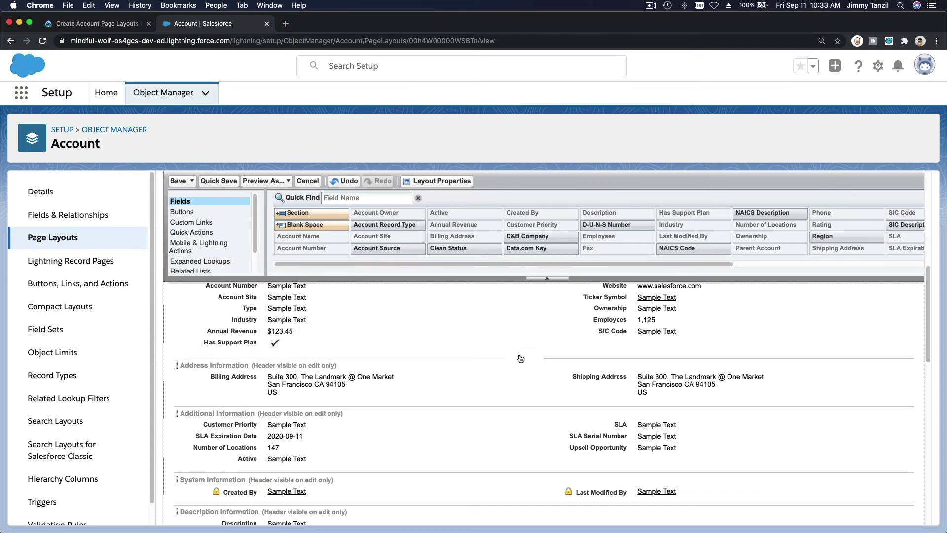
mouse_move(445, 343)
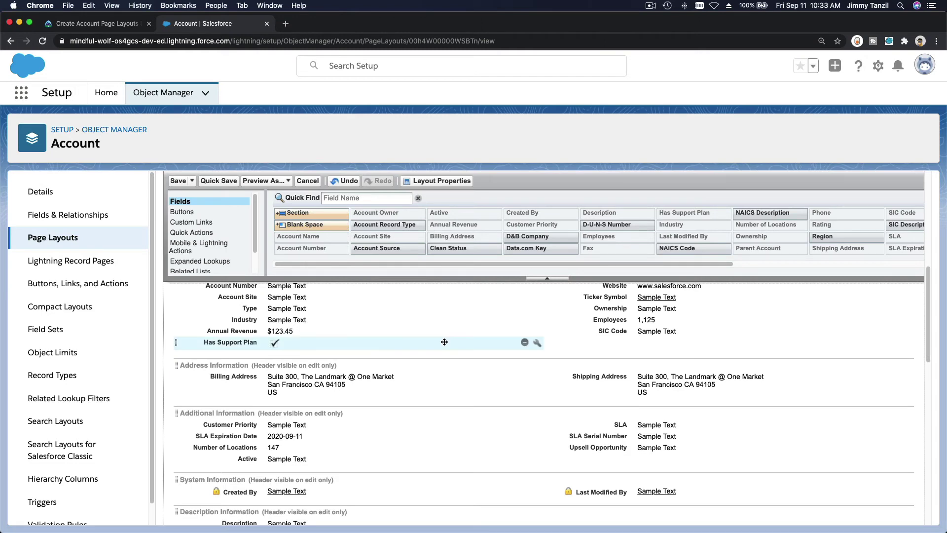
click(524, 344)
Save the edited Partner Account Layout.
click(99, 23)
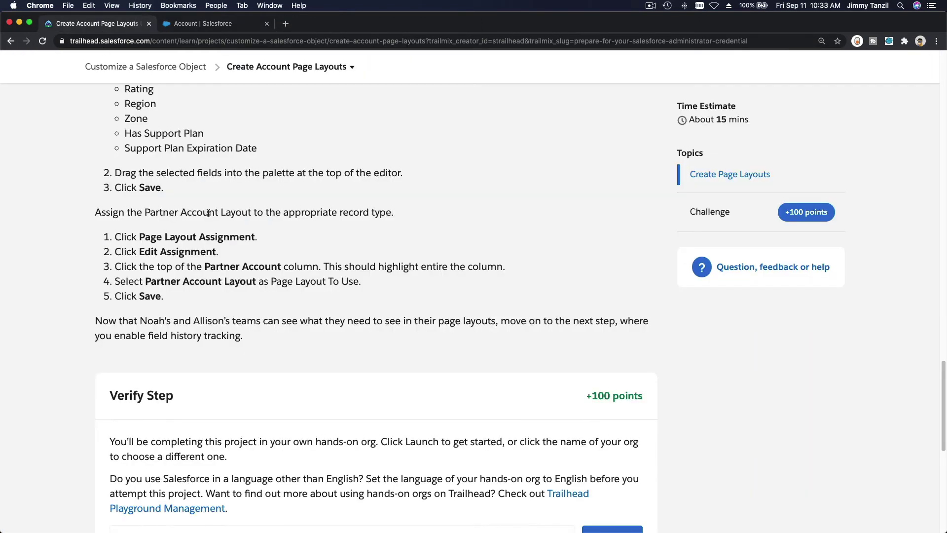
scroll(208, 213, down, 2)
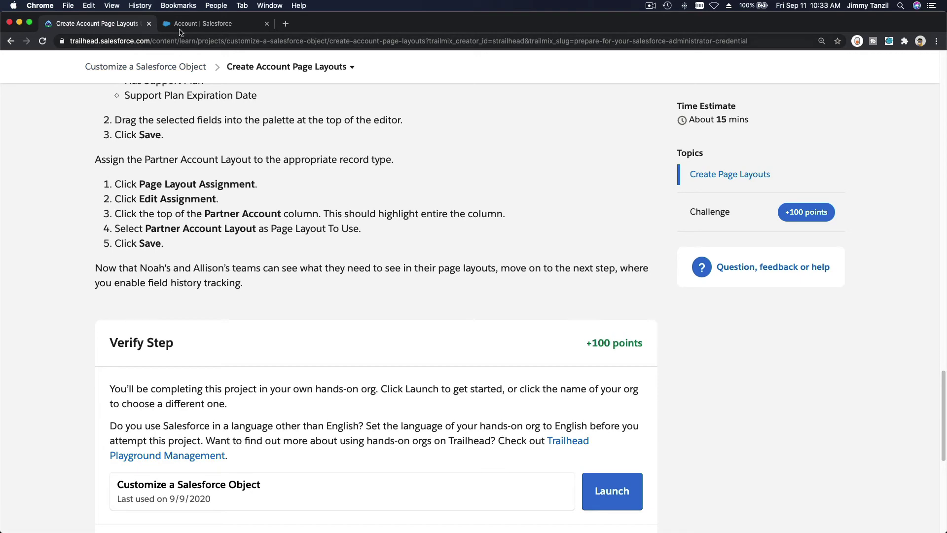
click(198, 24)
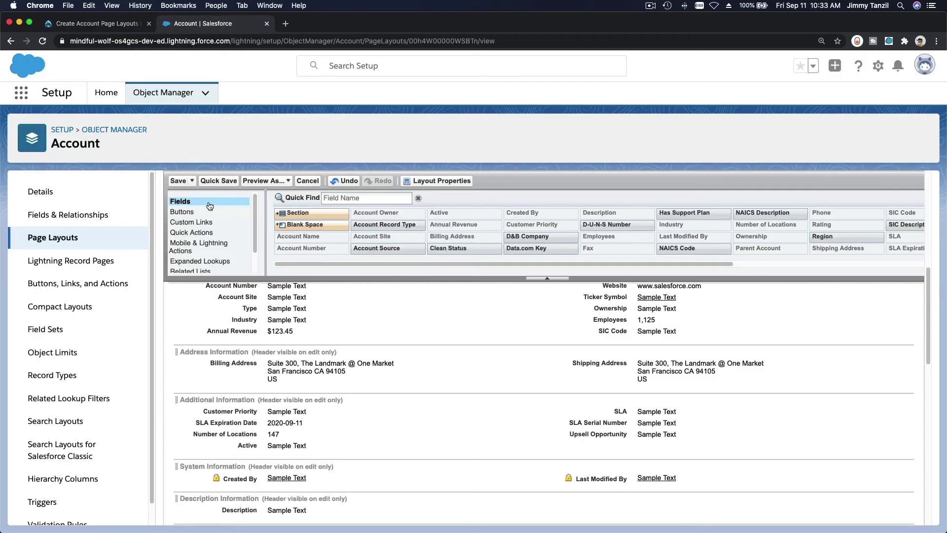
click(178, 181)
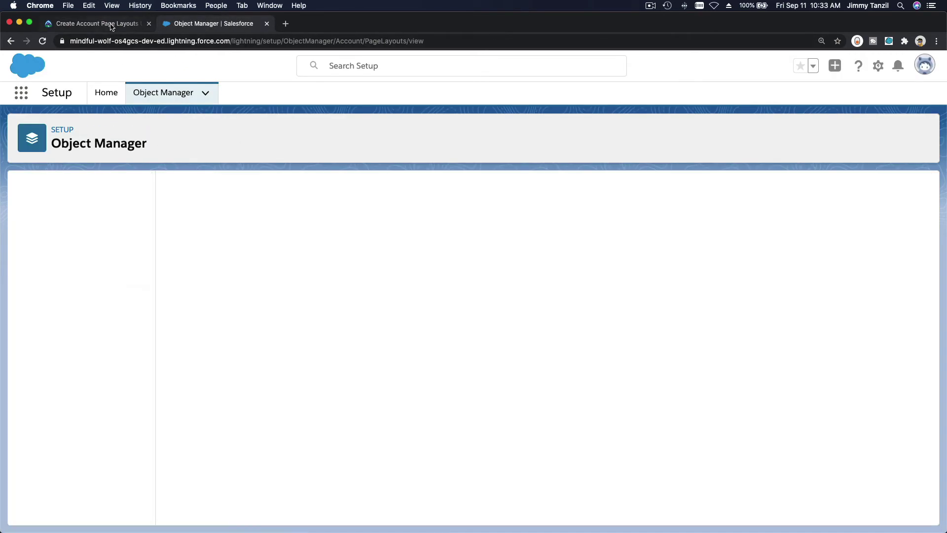
click(106, 23)
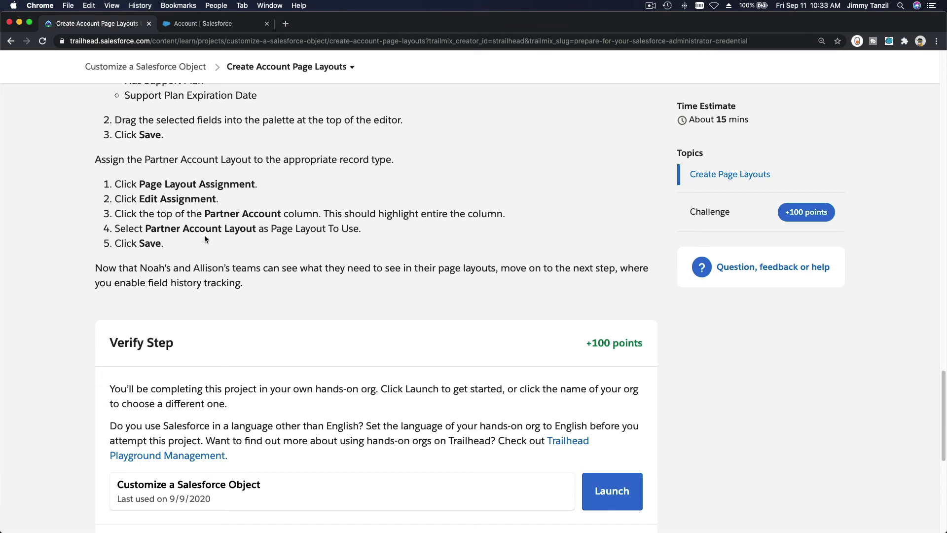
Assign Partner Account Layout to all 39 profiles in the Partner Account column and save.
click(197, 23)
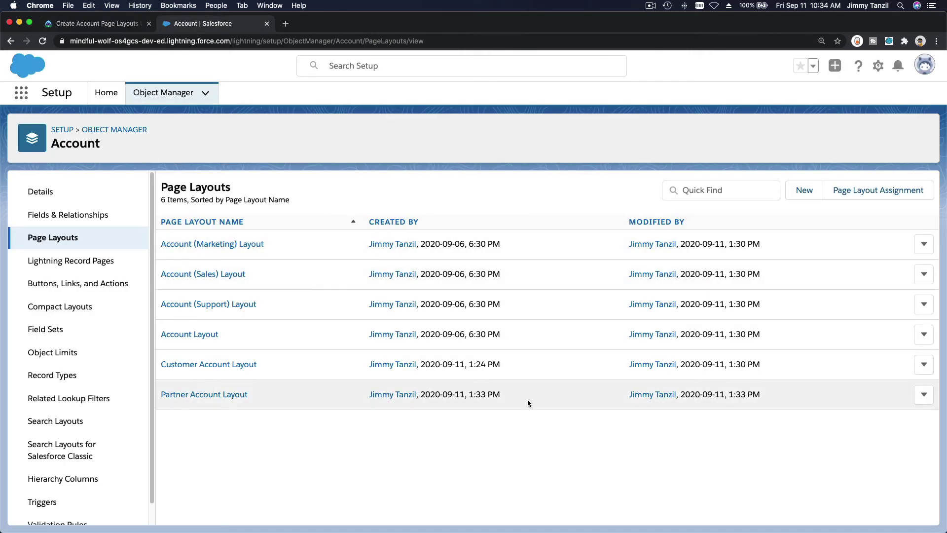
click(863, 195)
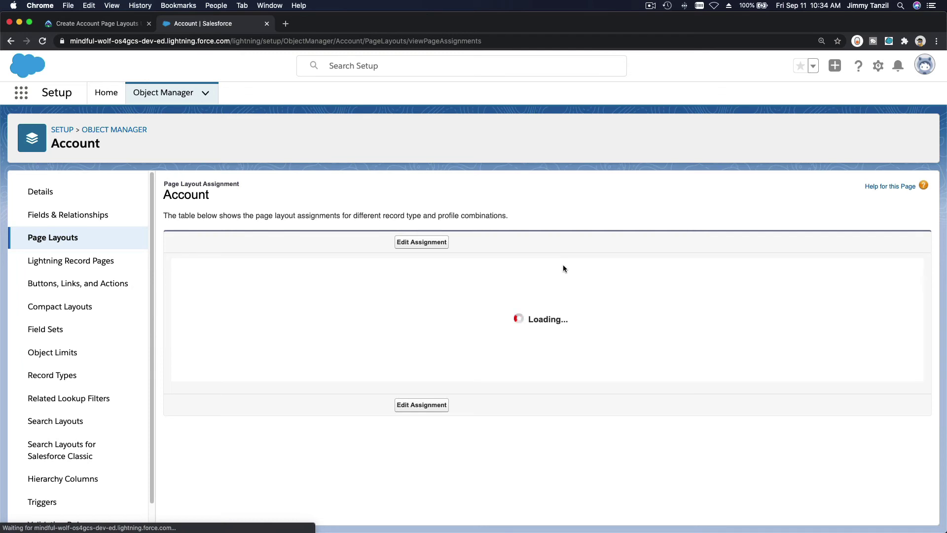
click(417, 242)
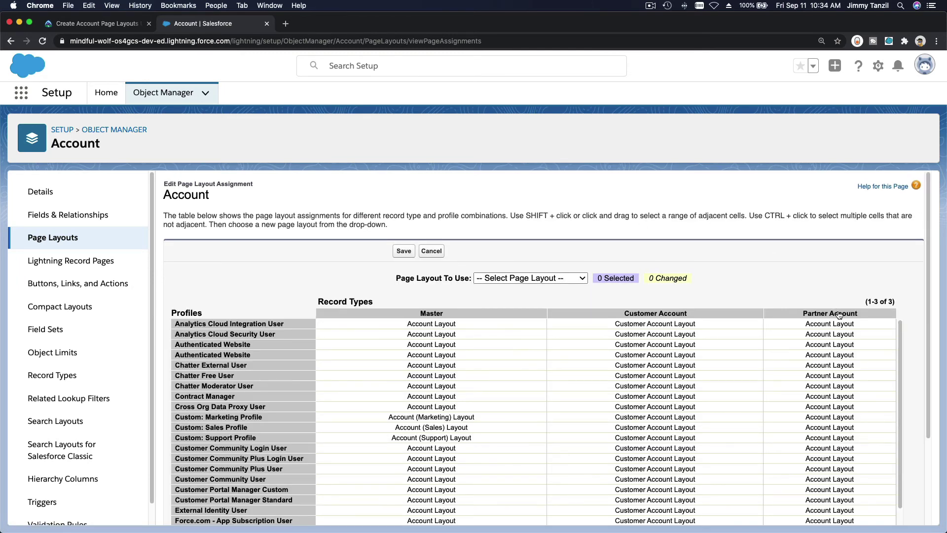
click(839, 314)
scroll(838, 315, down, 3)
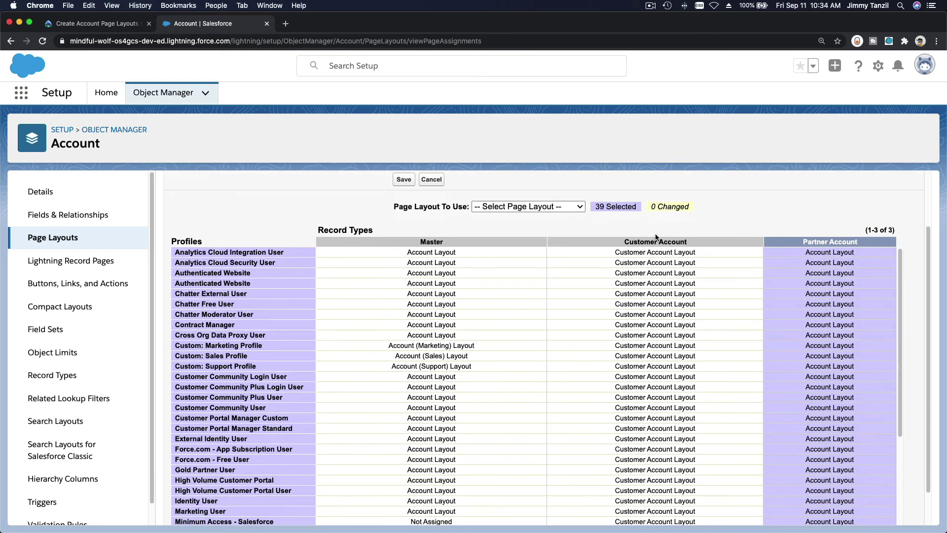
click(560, 208)
click(551, 272)
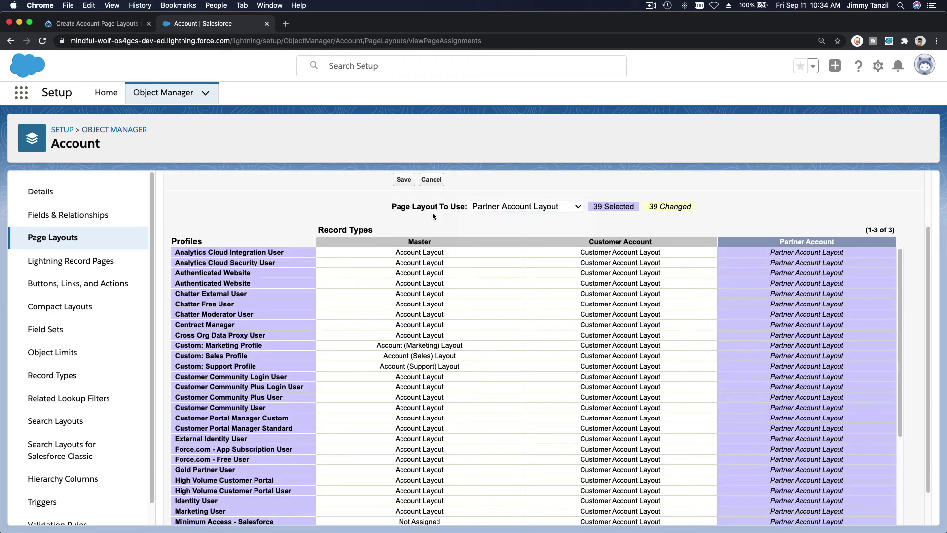
click(404, 180)
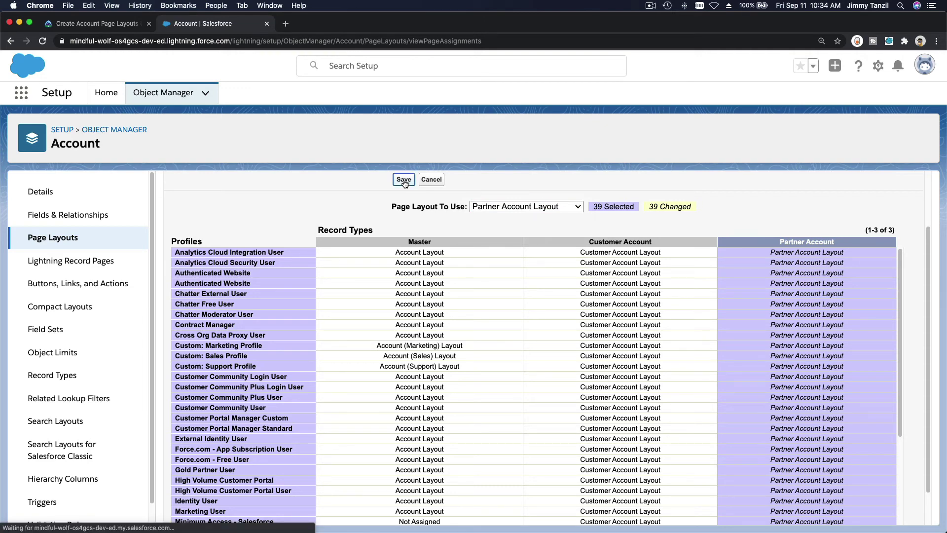
Verify the Create Account Page Layouts step for 100 points and show the project's step list.
click(94, 24)
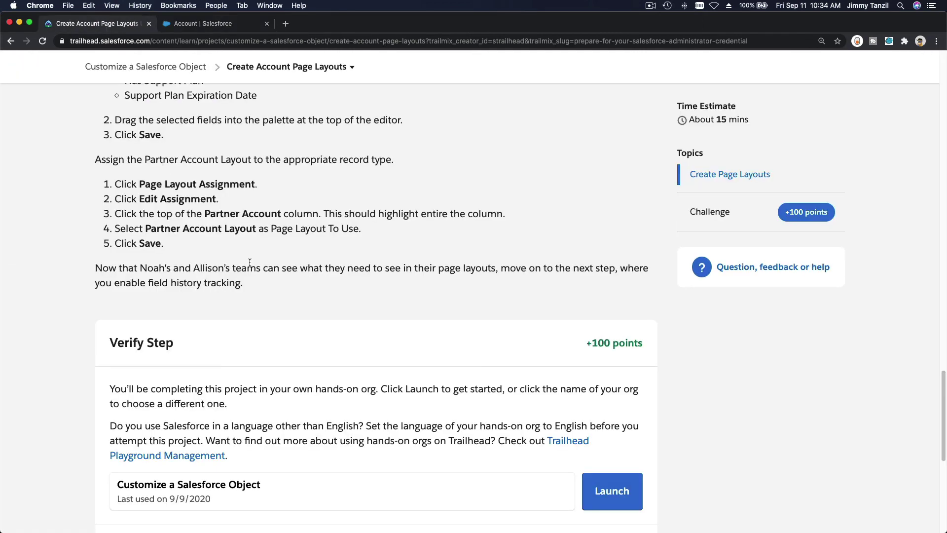
scroll(250, 262, down, 1)
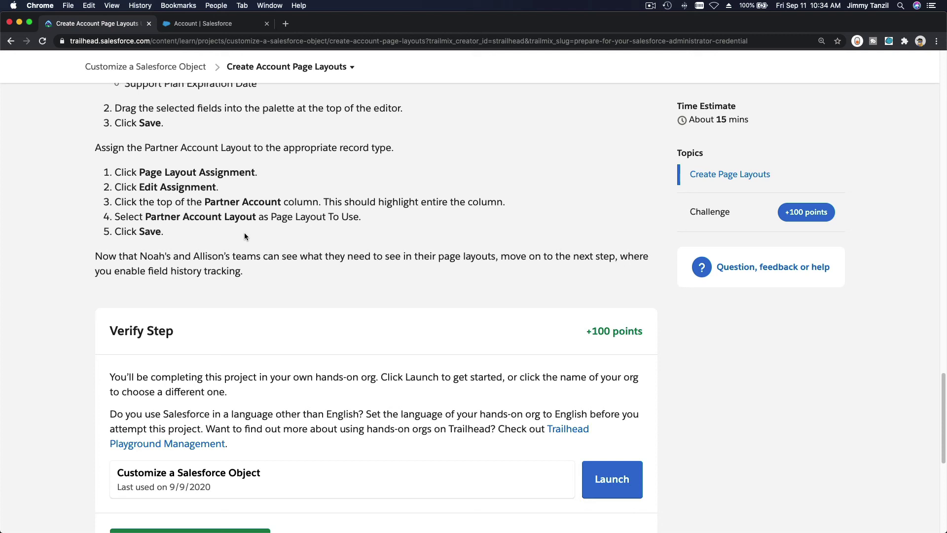
scroll(245, 232, down, 3)
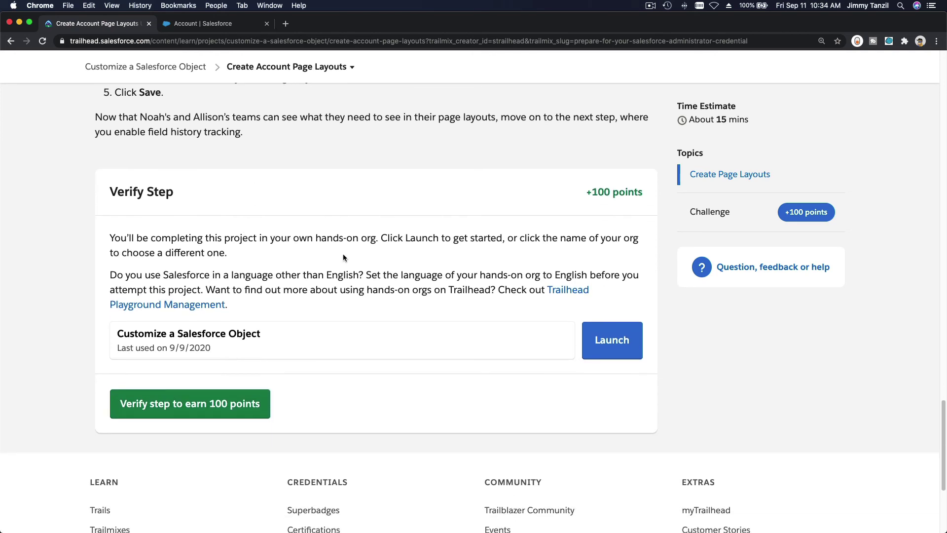
click(187, 414)
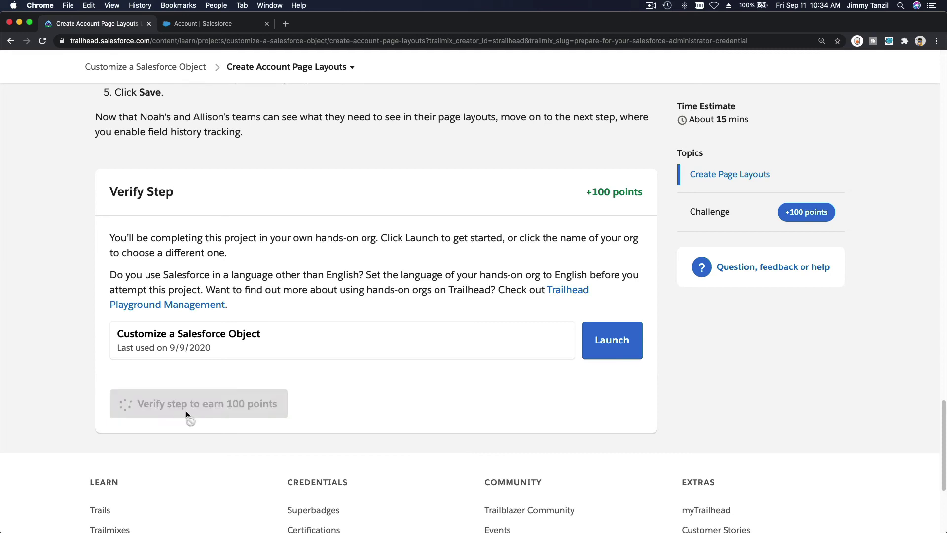
click(321, 68)
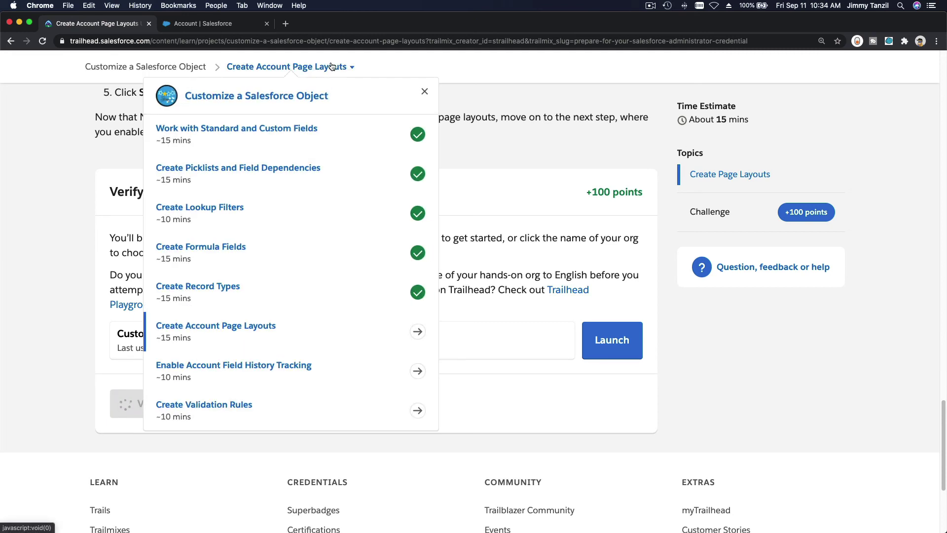